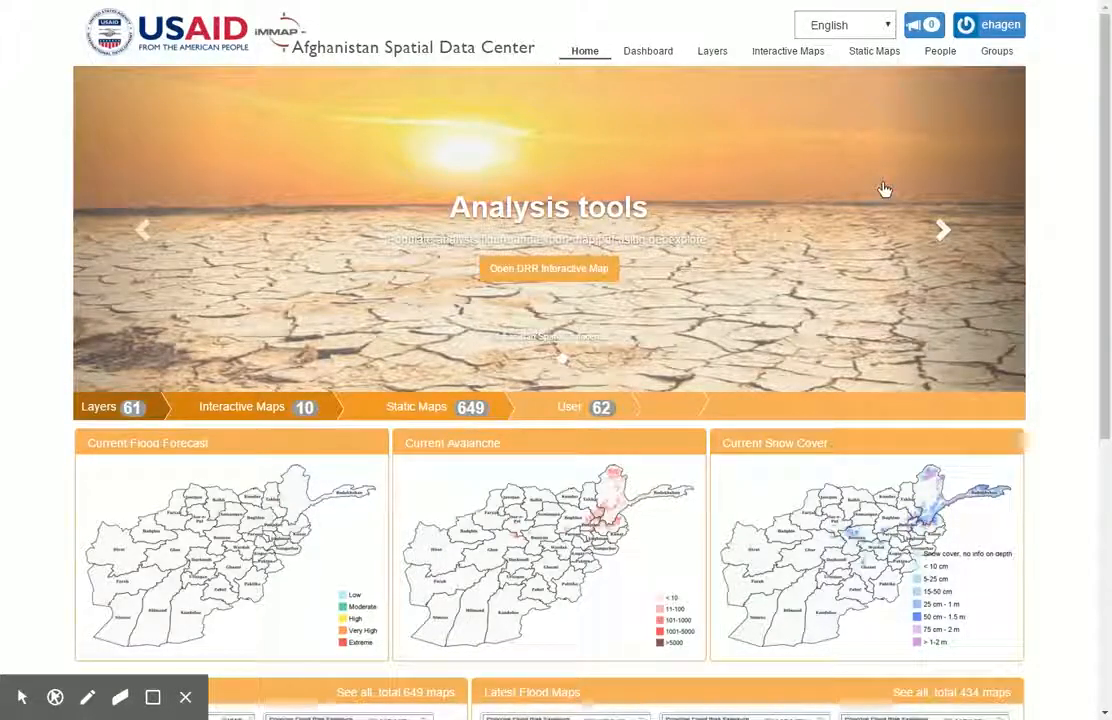
Open the interactive map "Travel time from facilities/locations" and generate its statistics for Entire Afghanistan.
click(781, 60)
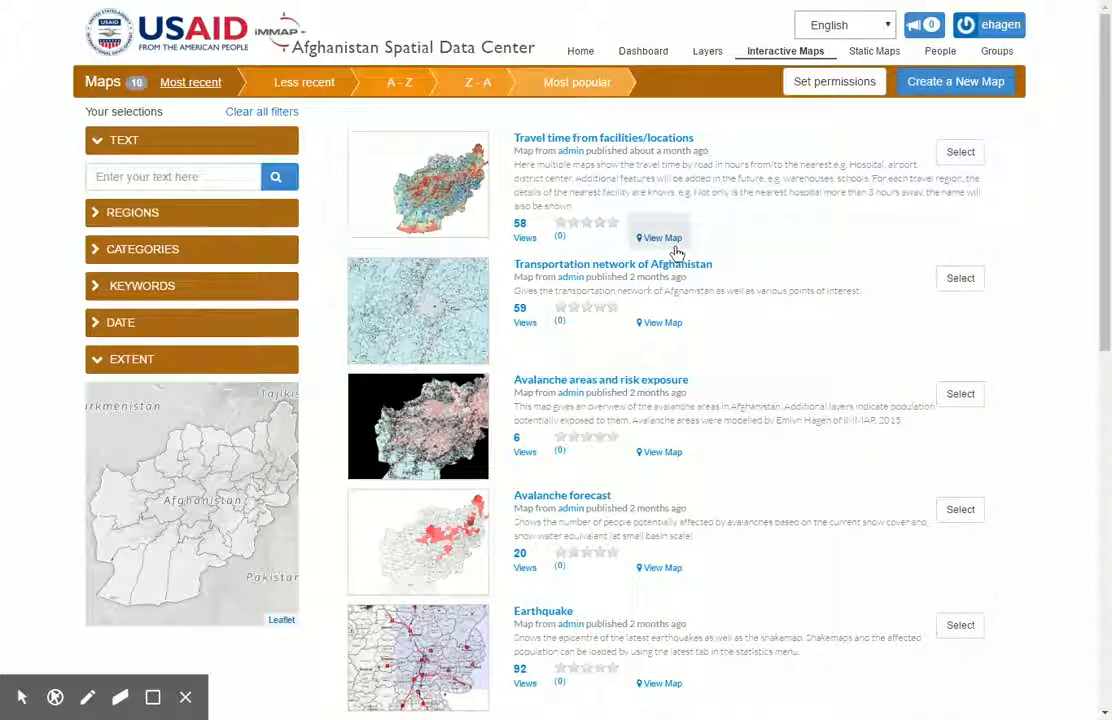
click(674, 247)
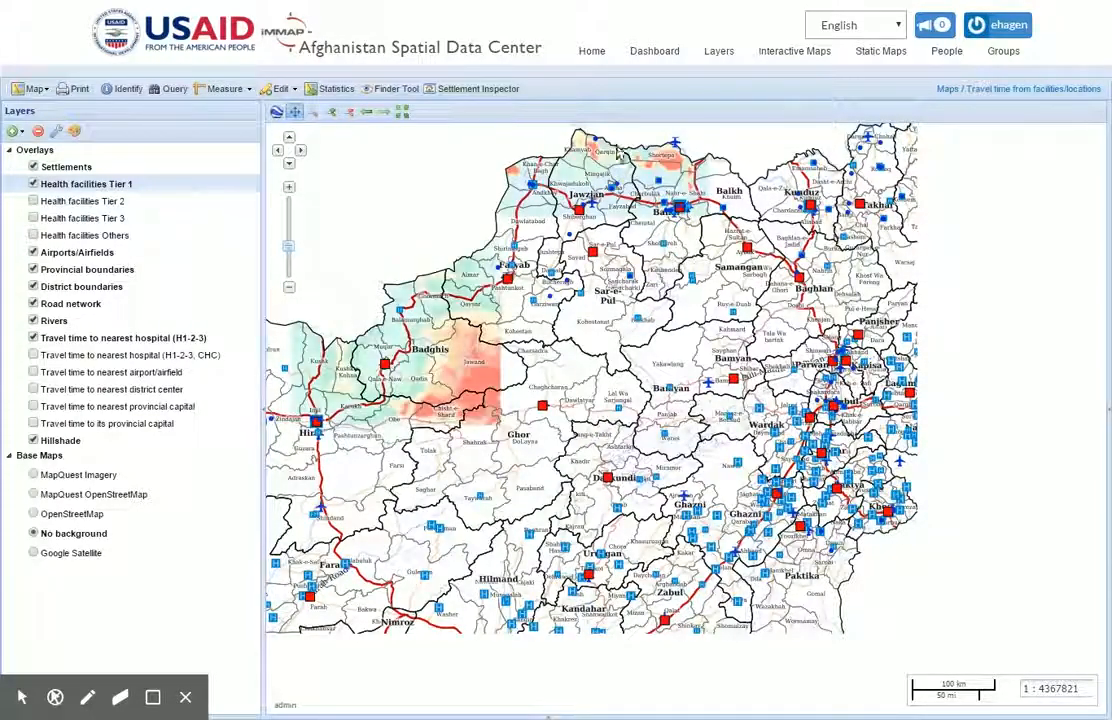
click(332, 92)
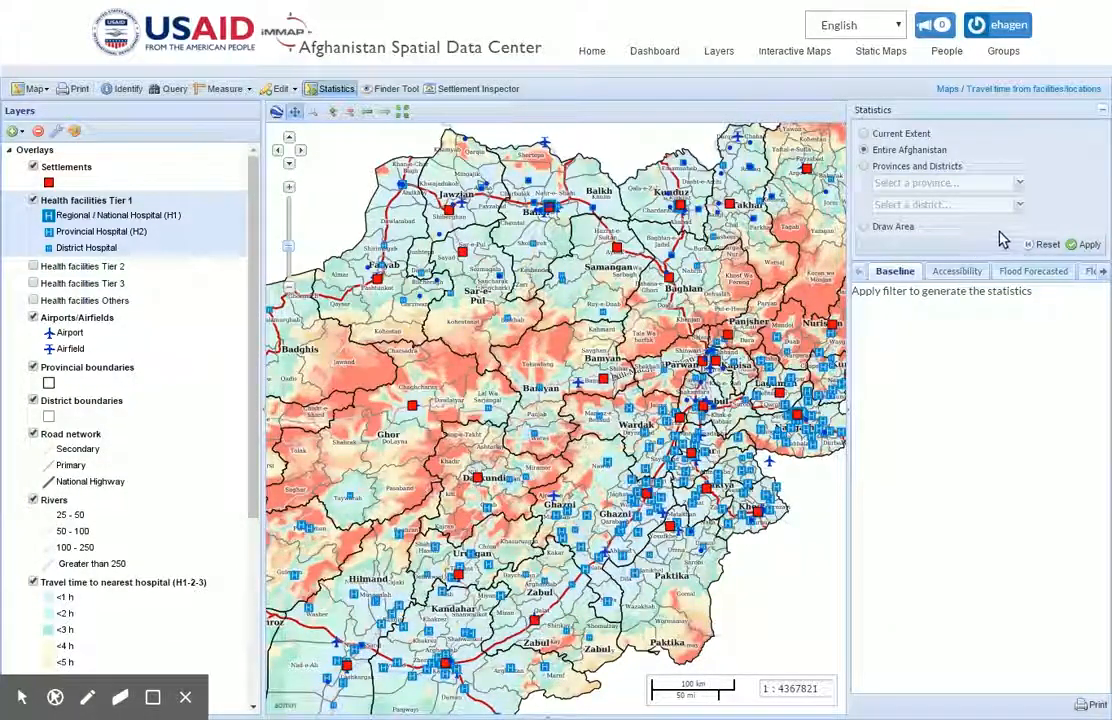
click(1086, 248)
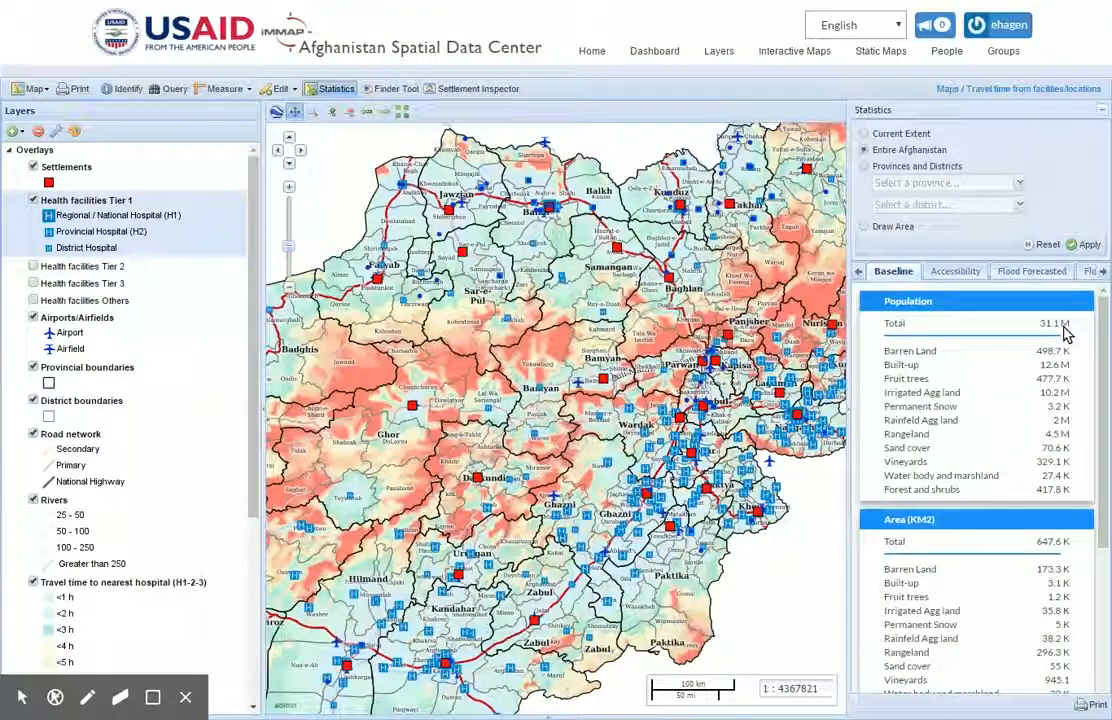
Examine the countrywide baseline statistics on population, area, settlements, roads and health facilities at a larger page zoom.
key(ctrl+plus)
key(ctrl+plus)
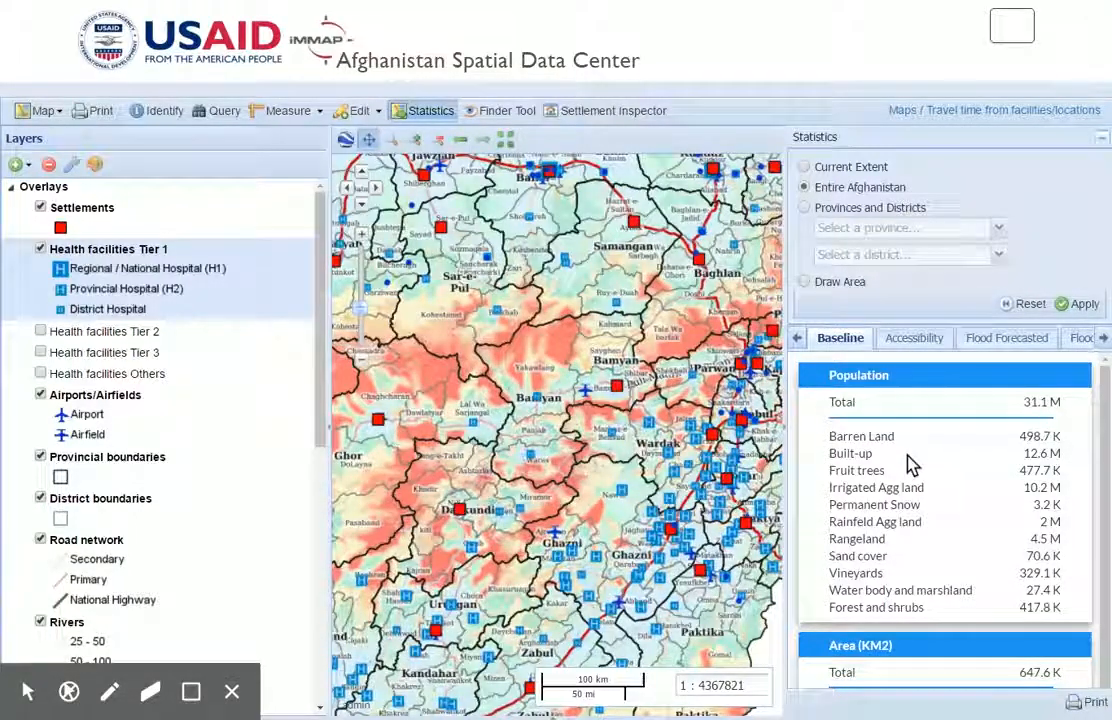
scroll(912, 463, down, 3)
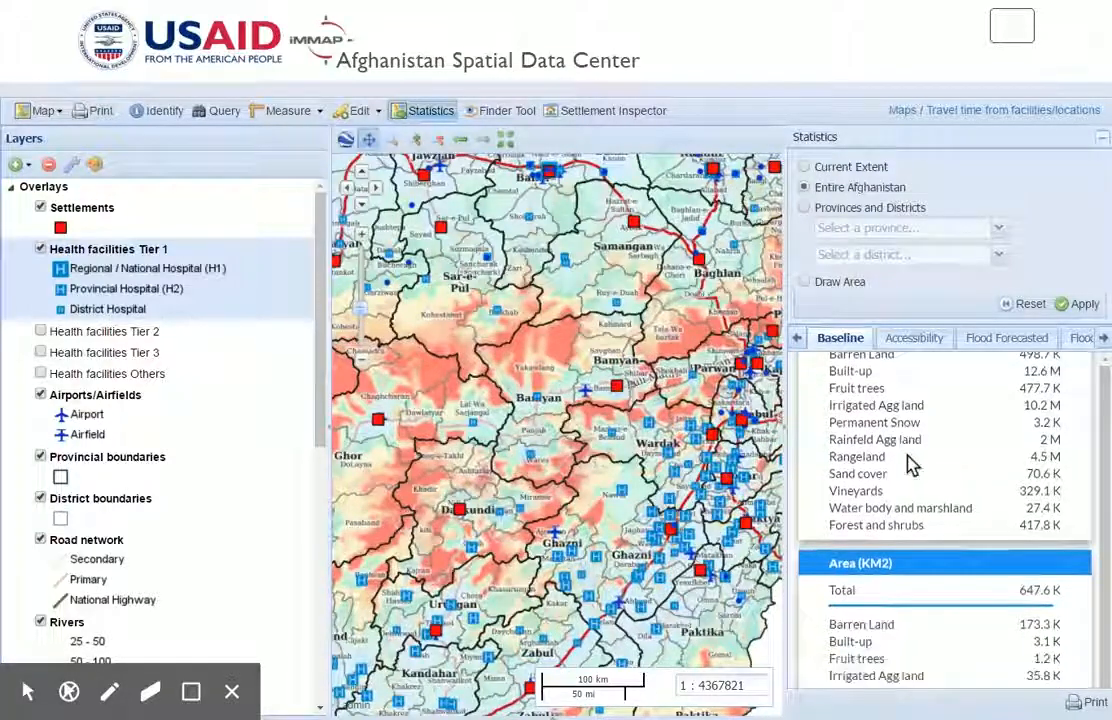
scroll(910, 462, up, 1)
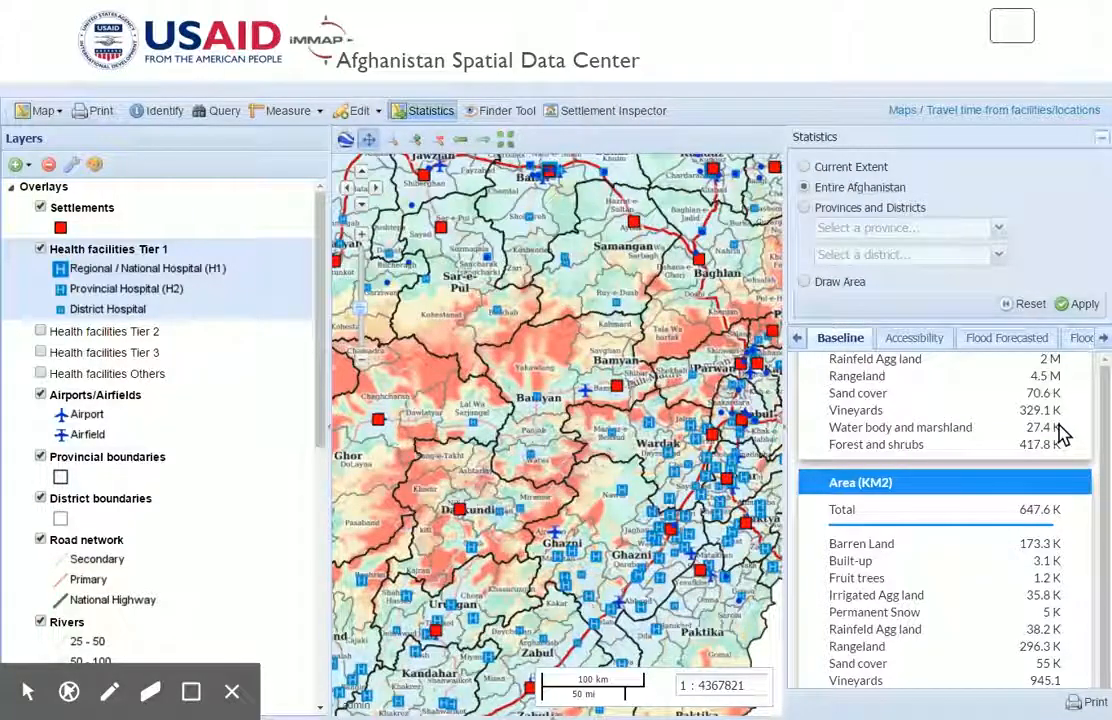
scroll(1058, 432, down, 2)
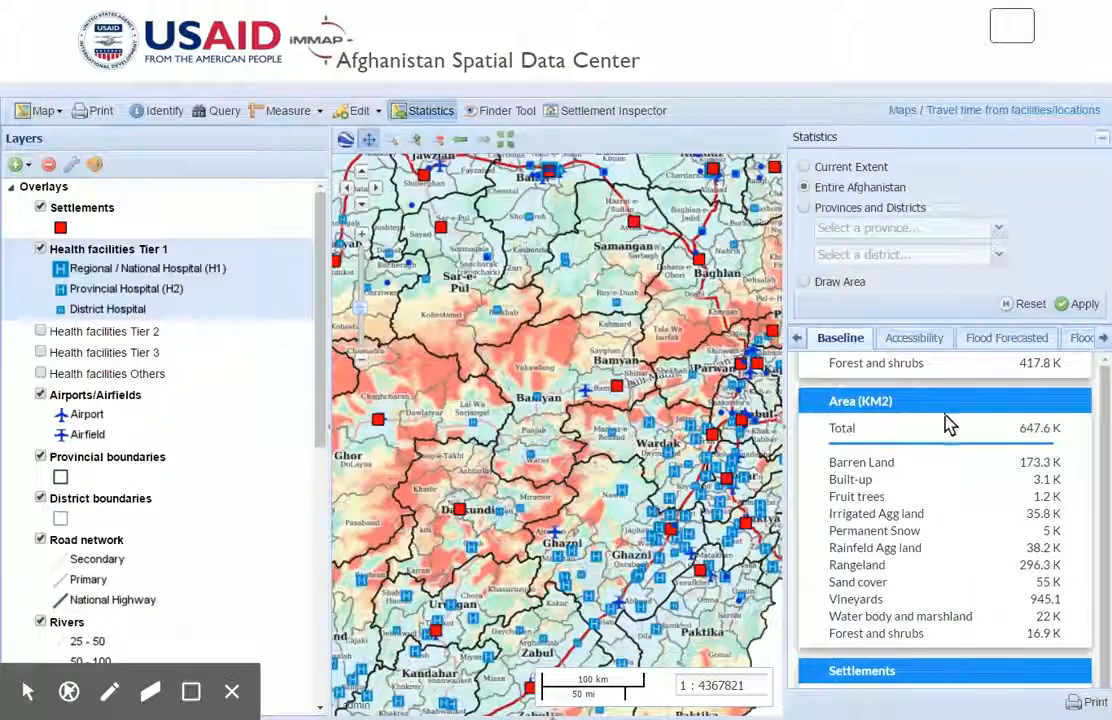
scroll(905, 508, down, 4)
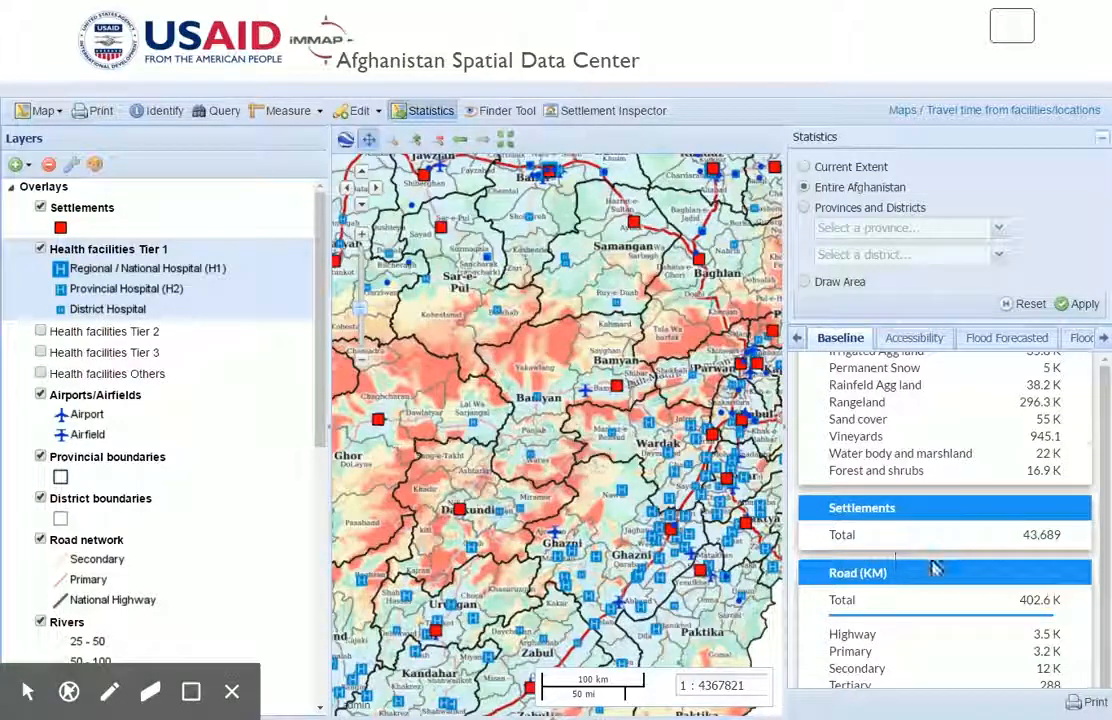
scroll(933, 568, down, 4)
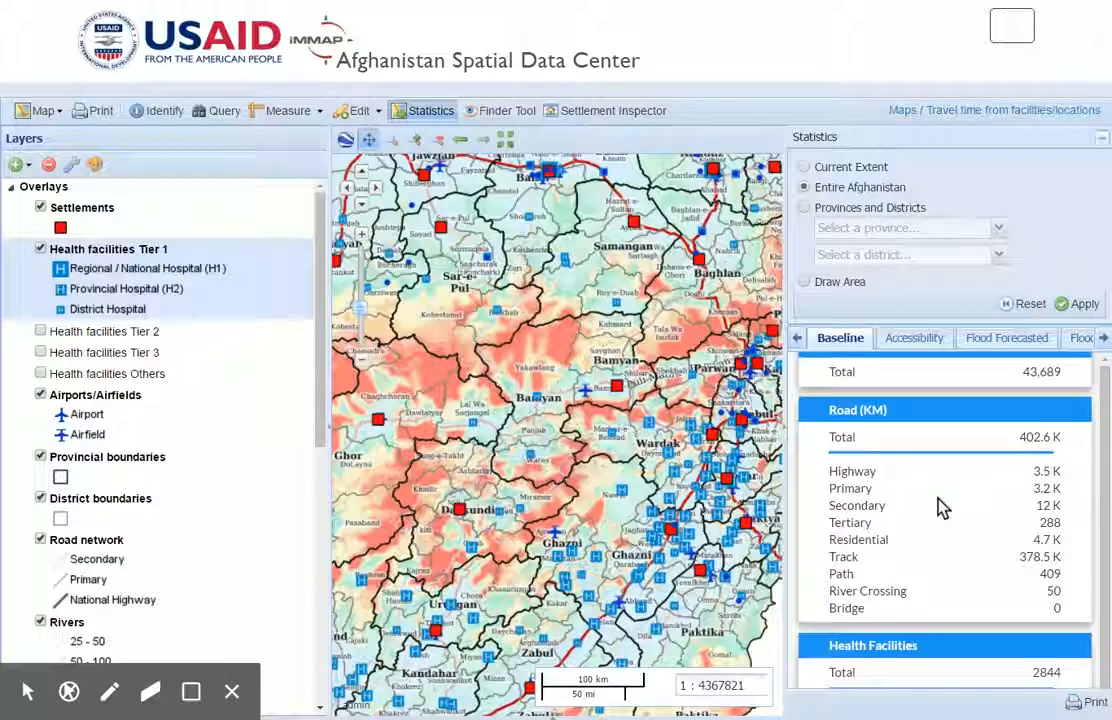
scroll(940, 508, down, 1)
scroll(940, 508, up, 1)
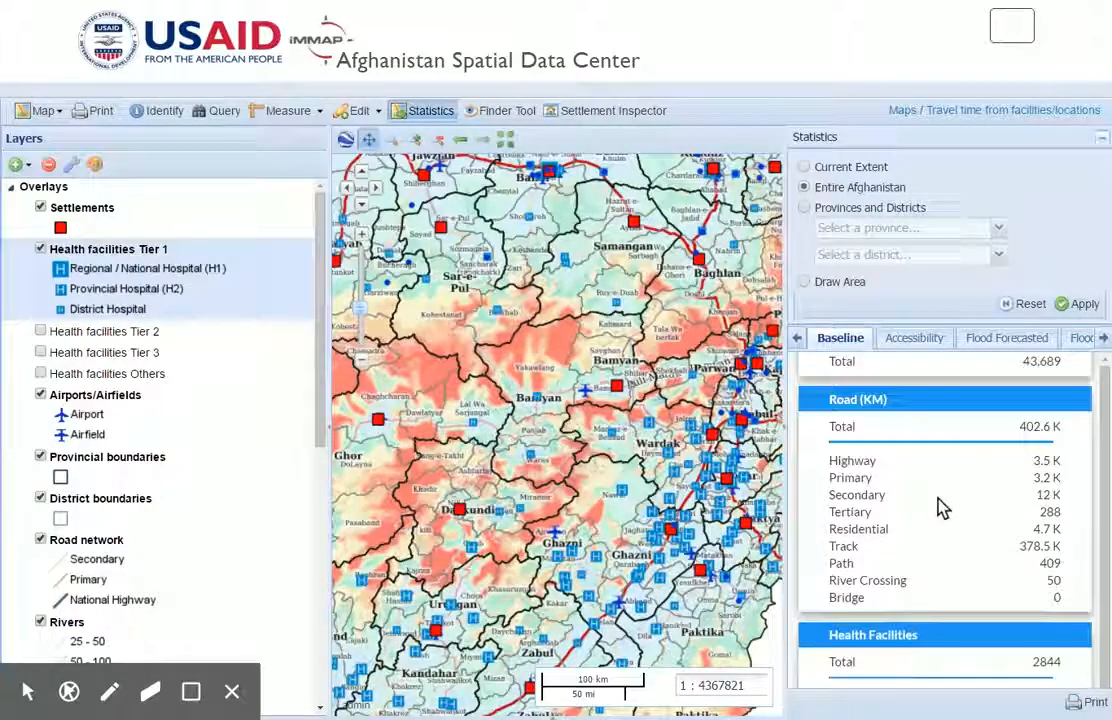
scroll(940, 508, down, 3)
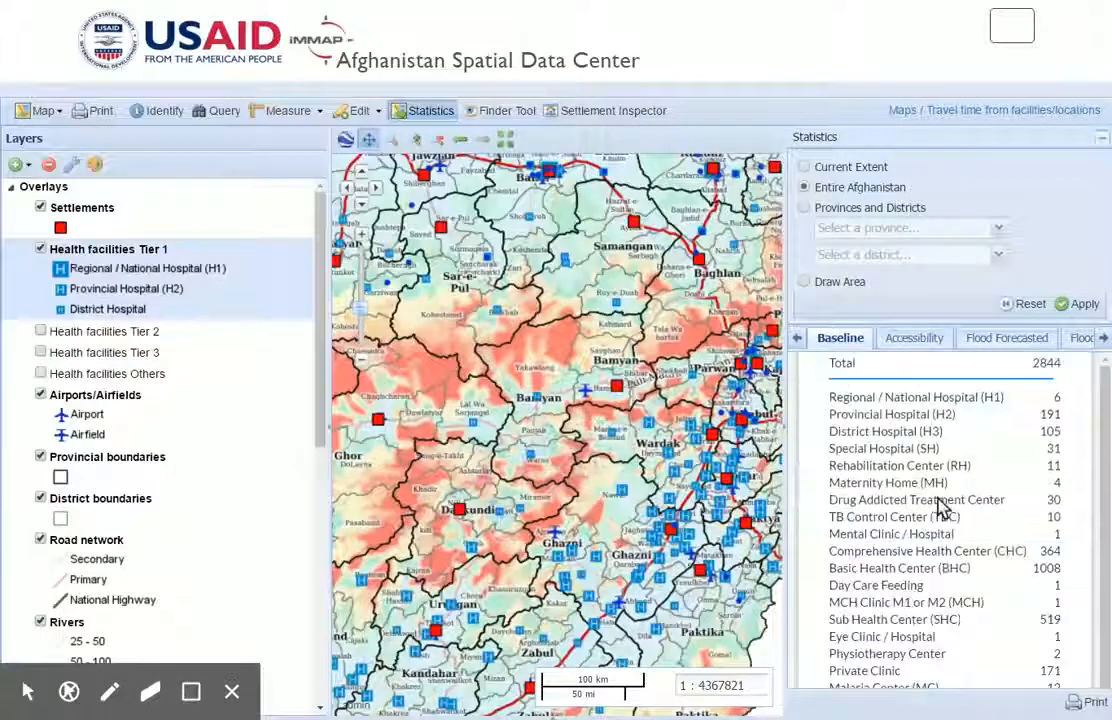
scroll(940, 508, up, 4)
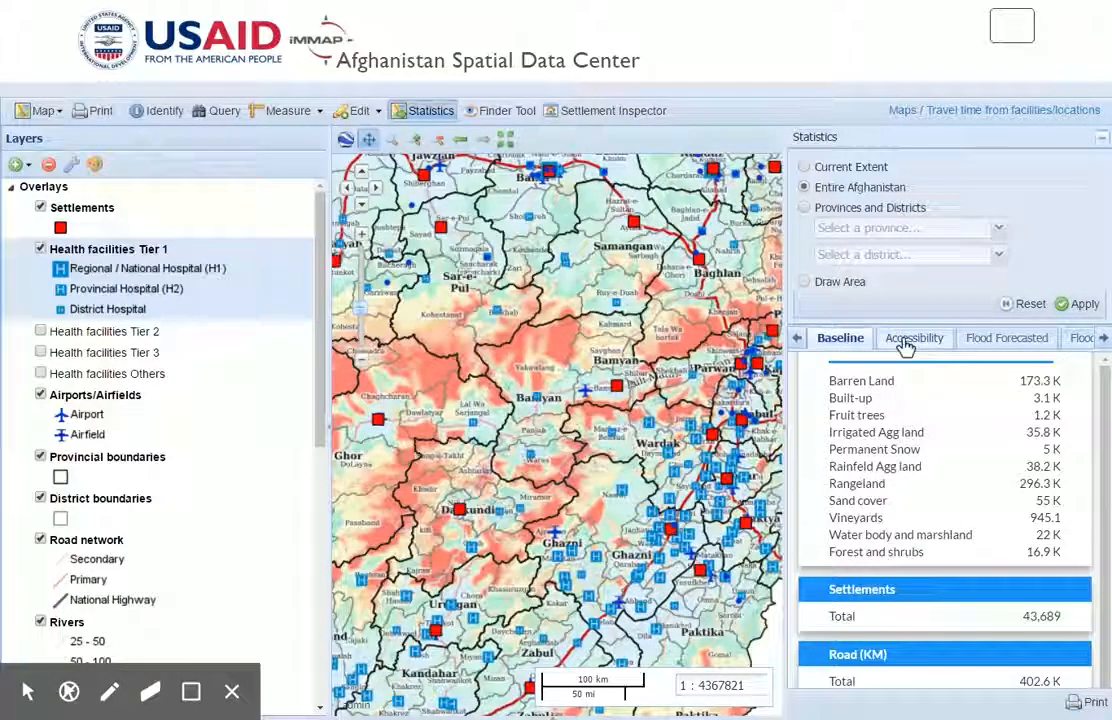
Review the accessibility statistics, from travel time to the nearest airport down to the nearest tier 2 health facilities.
click(905, 343)
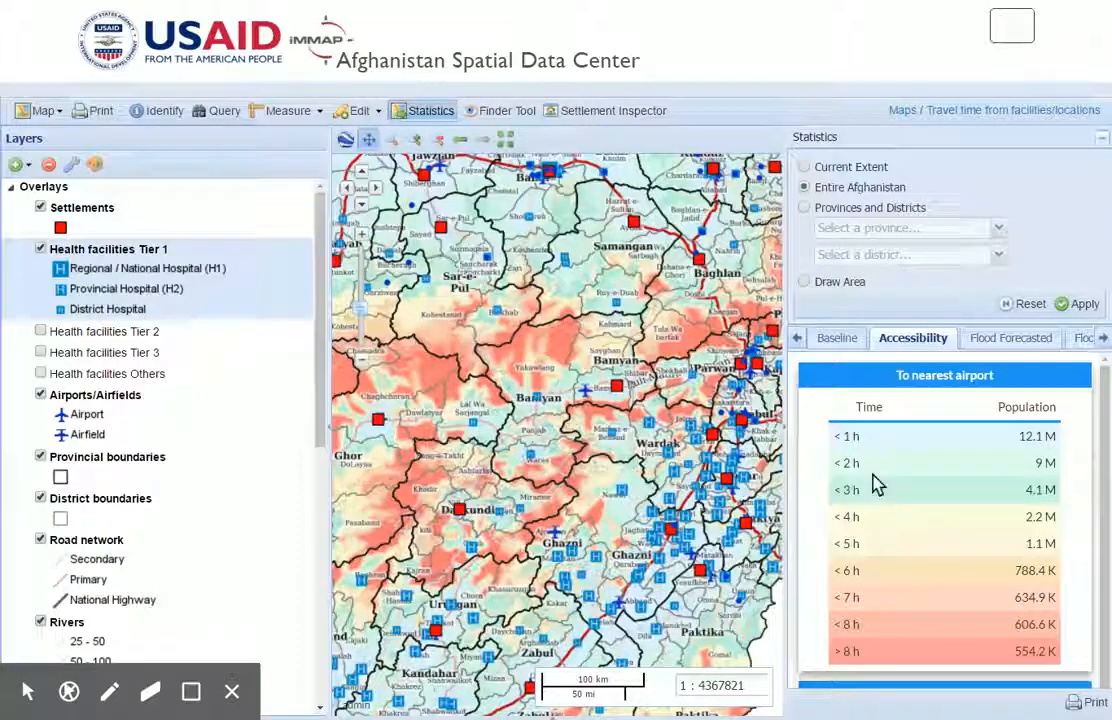
scroll(908, 505, down, 5)
scroll(908, 505, down, 5)
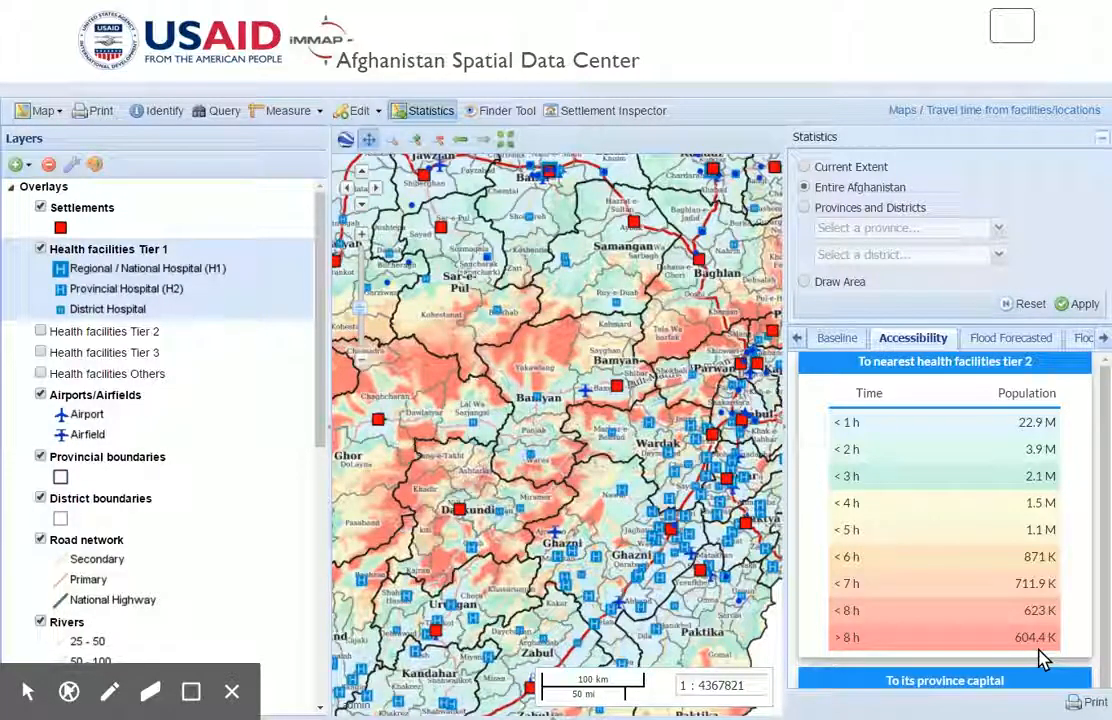
Review the forecasted flood statistics by population and area, including when the flash and river flood data were last updated.
click(993, 340)
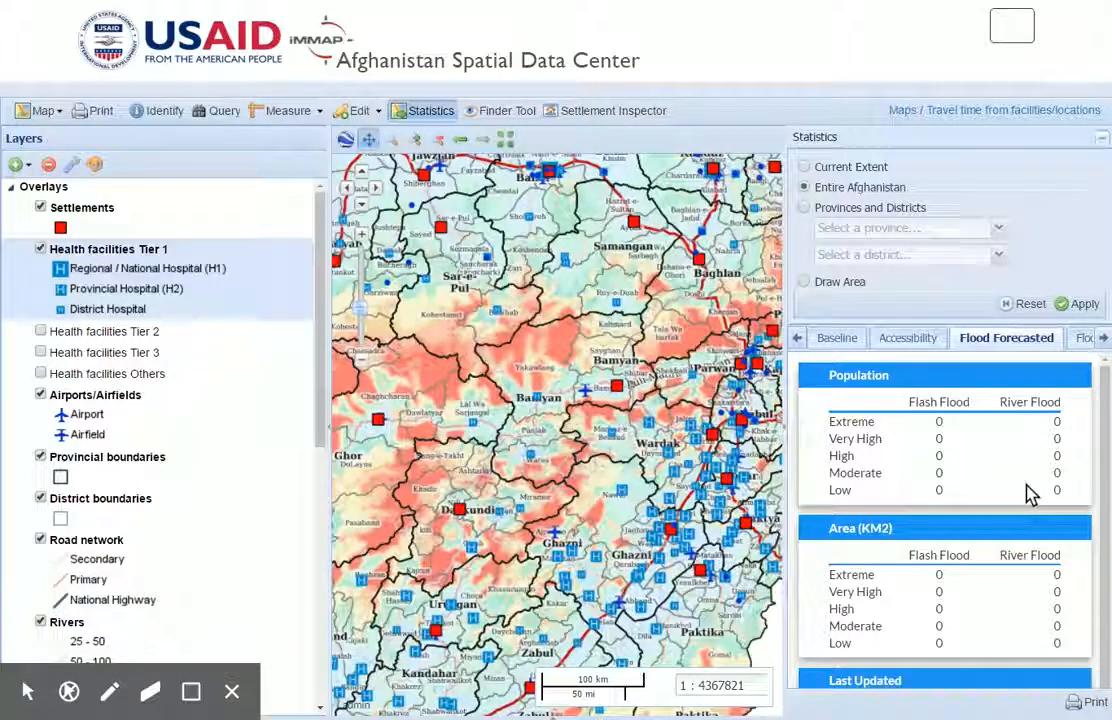
scroll(1030, 494, down, 2)
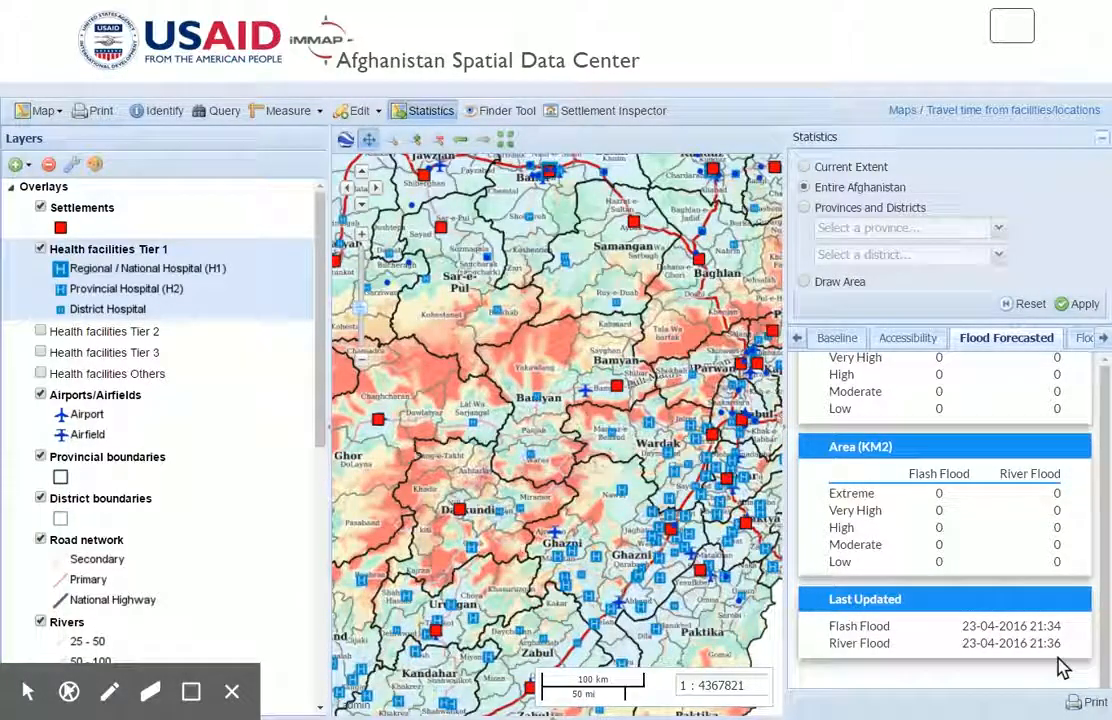
scroll(1045, 655, up, 2)
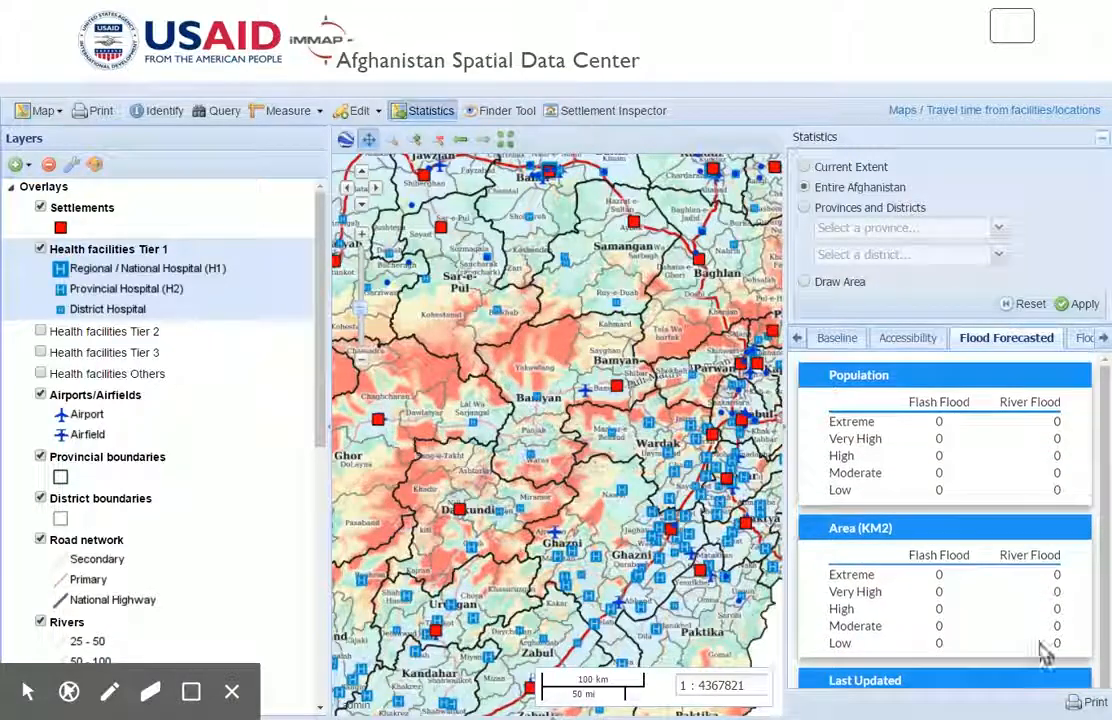
Examine the flood risk statistics for population, area, settlements and mitigated population.
click(1084, 340)
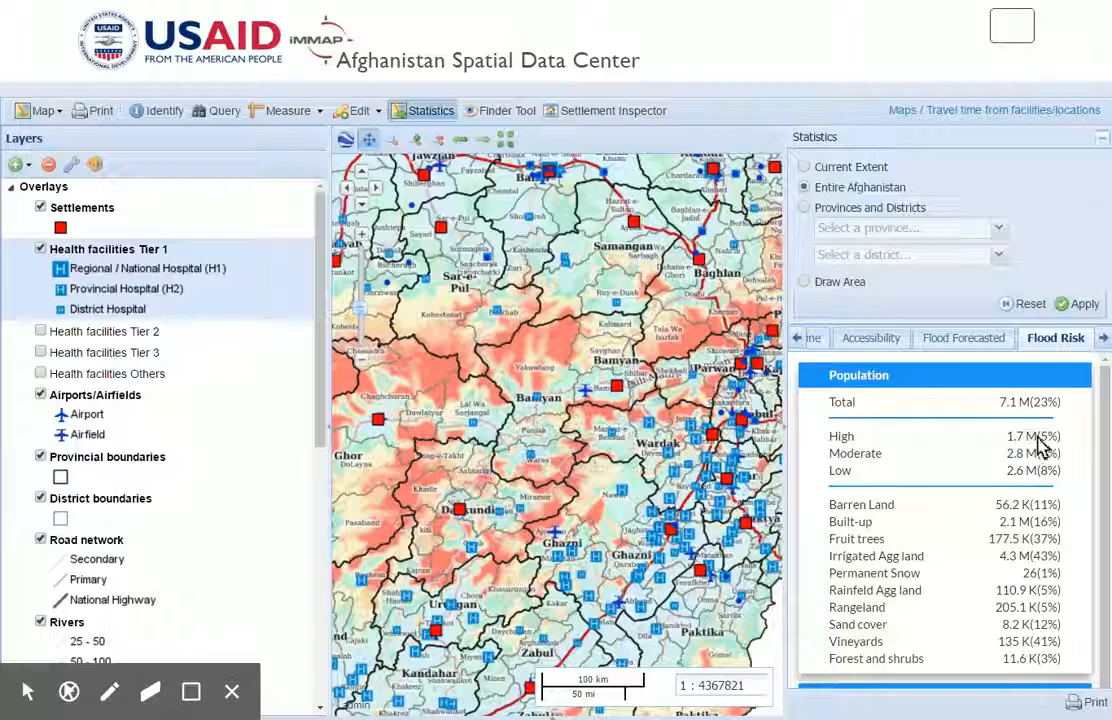
scroll(1050, 487, down, 3)
scroll(1047, 487, down, 3)
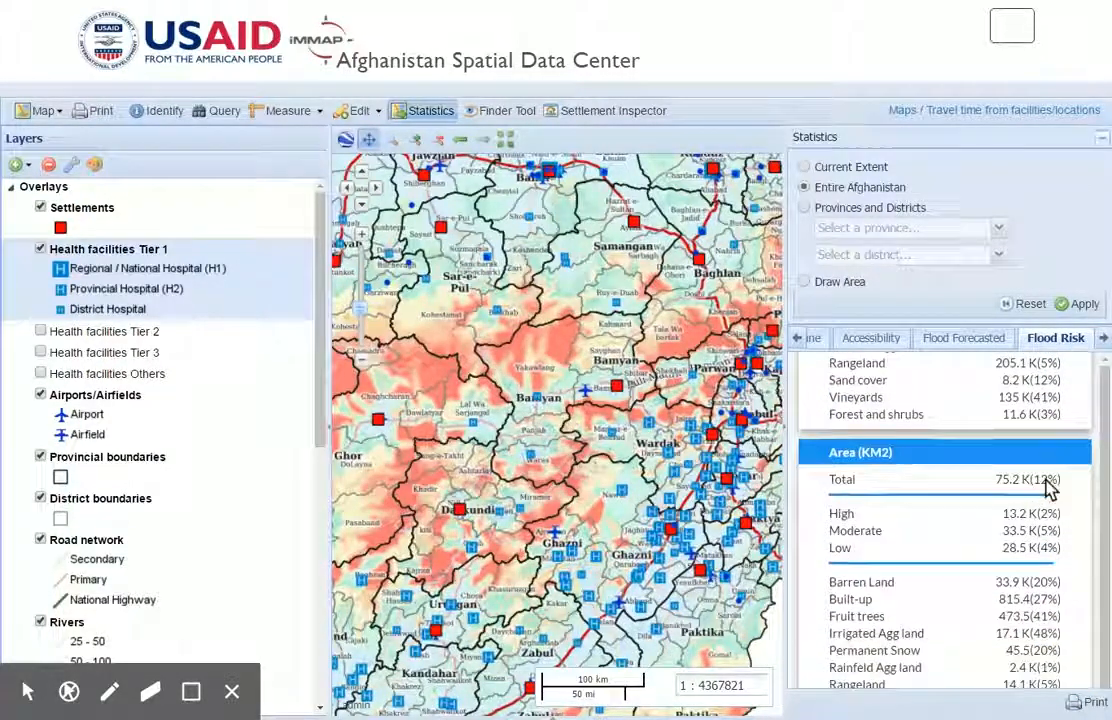
scroll(923, 497, down, 5)
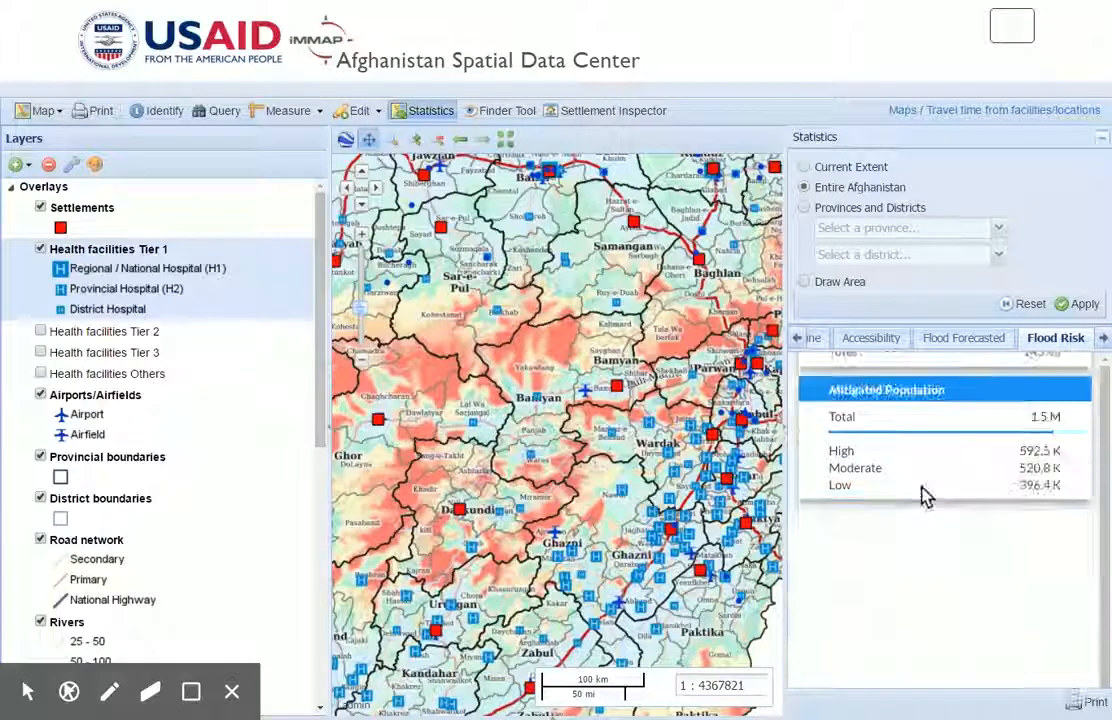
scroll(923, 497, up, 3)
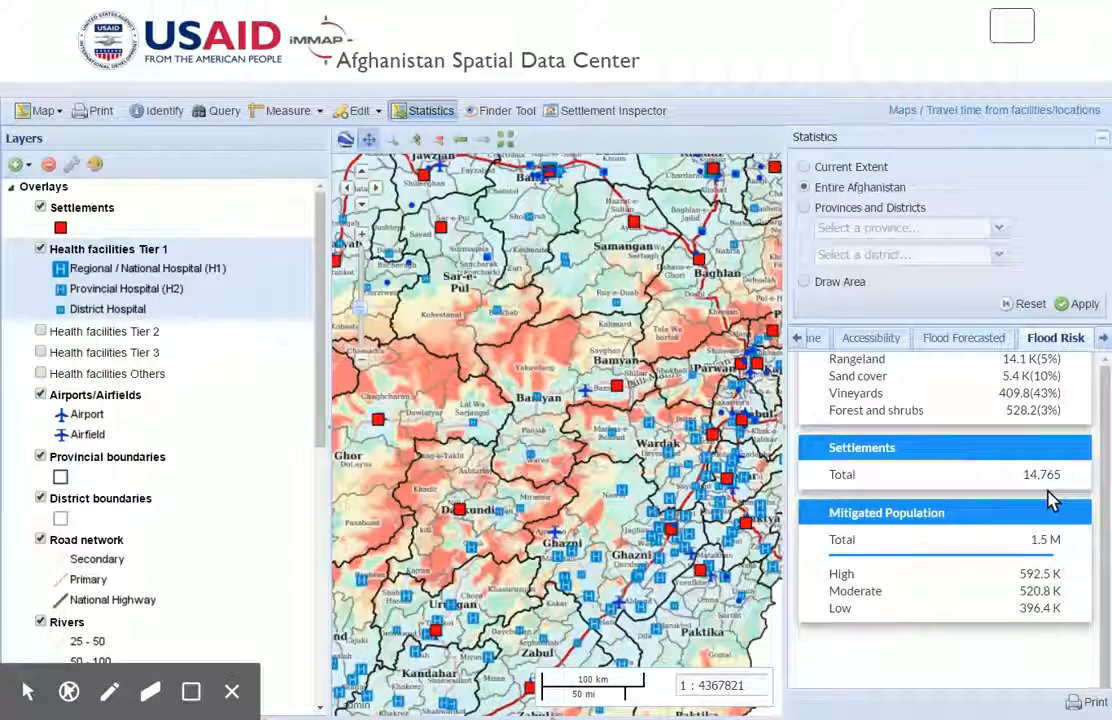
Review the avalanche forecast and risk statistics as well as the earthquake statistics for last month's events.
click(1103, 338)
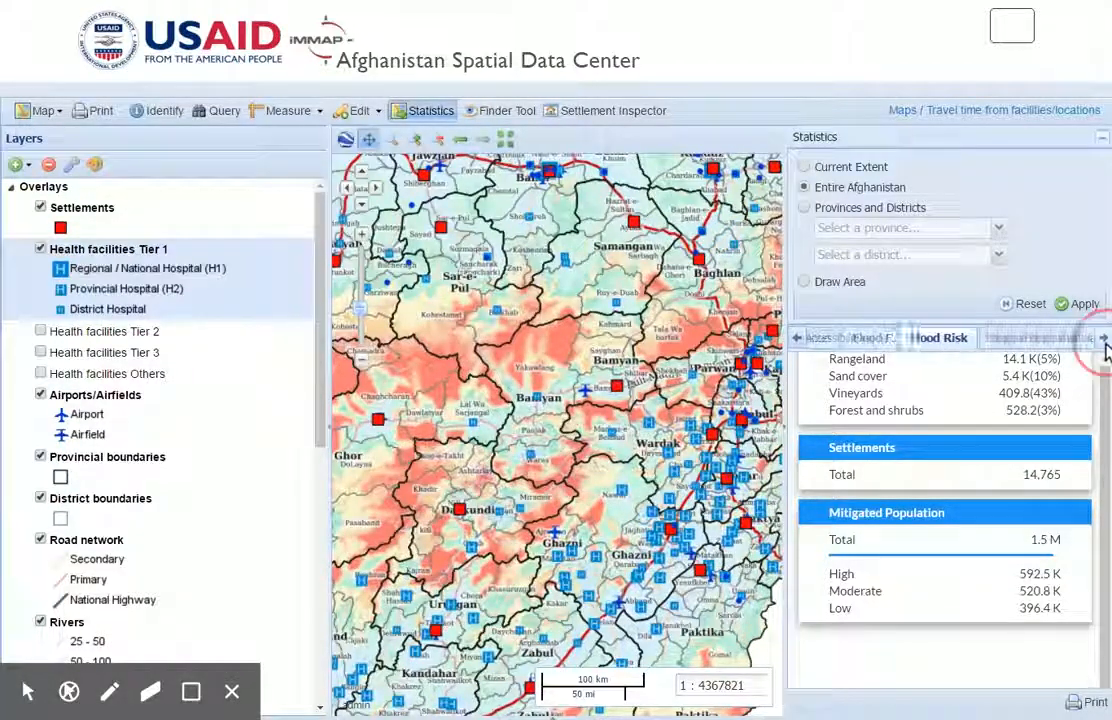
click(886, 340)
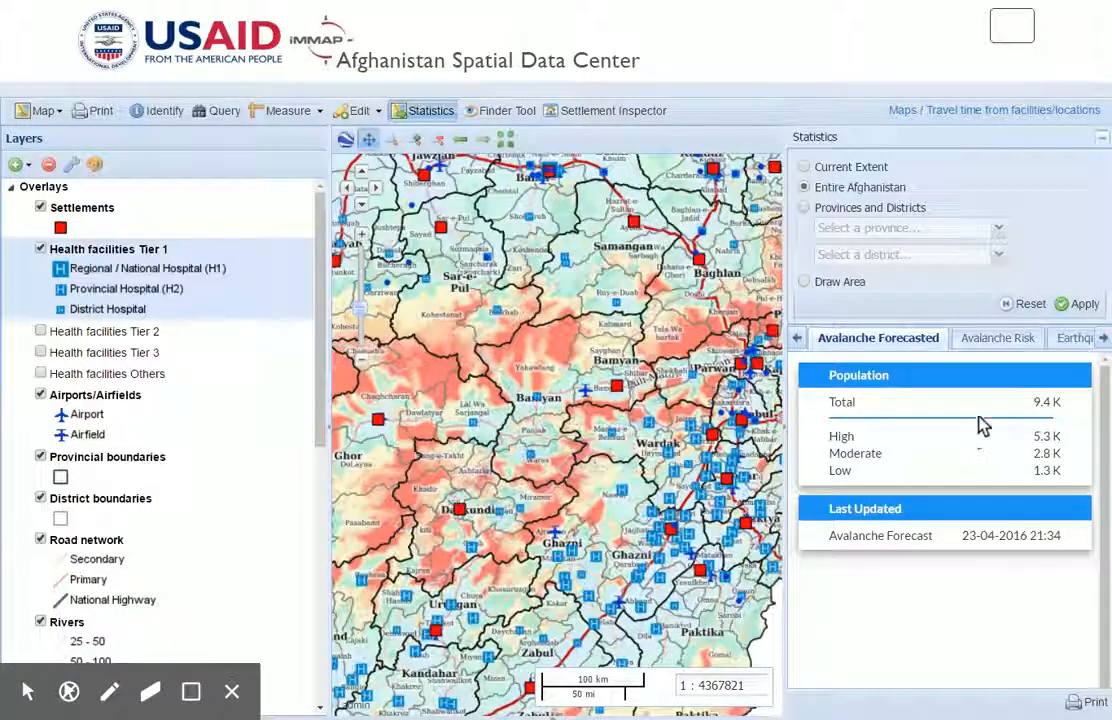
click(980, 340)
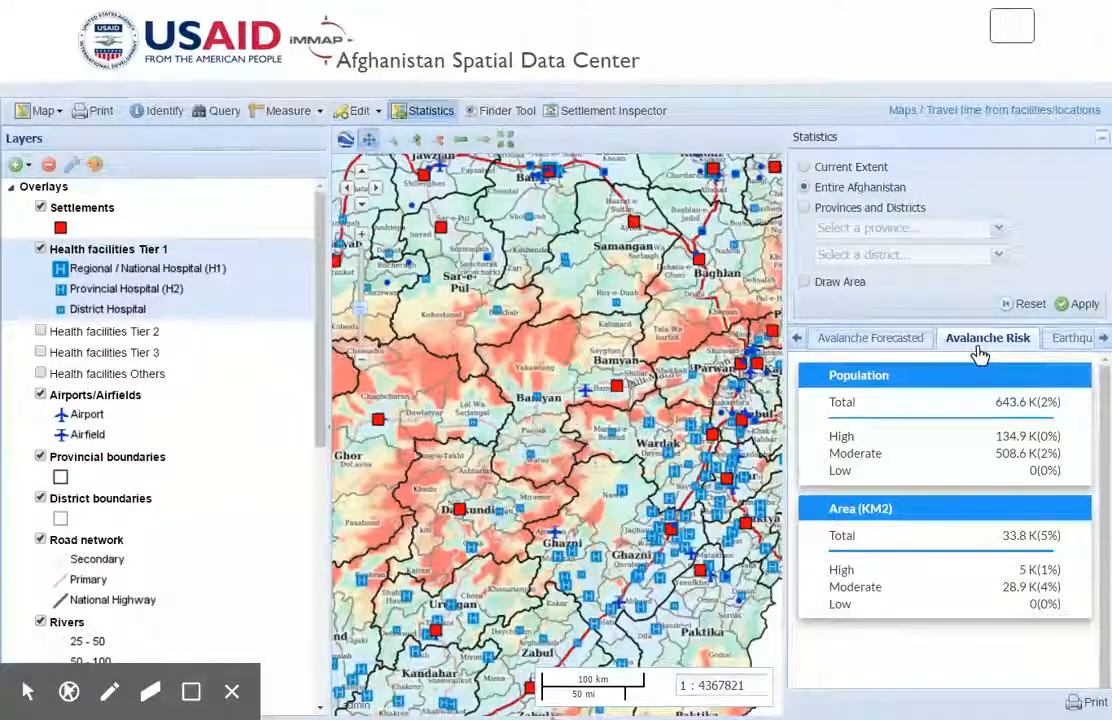
click(1072, 340)
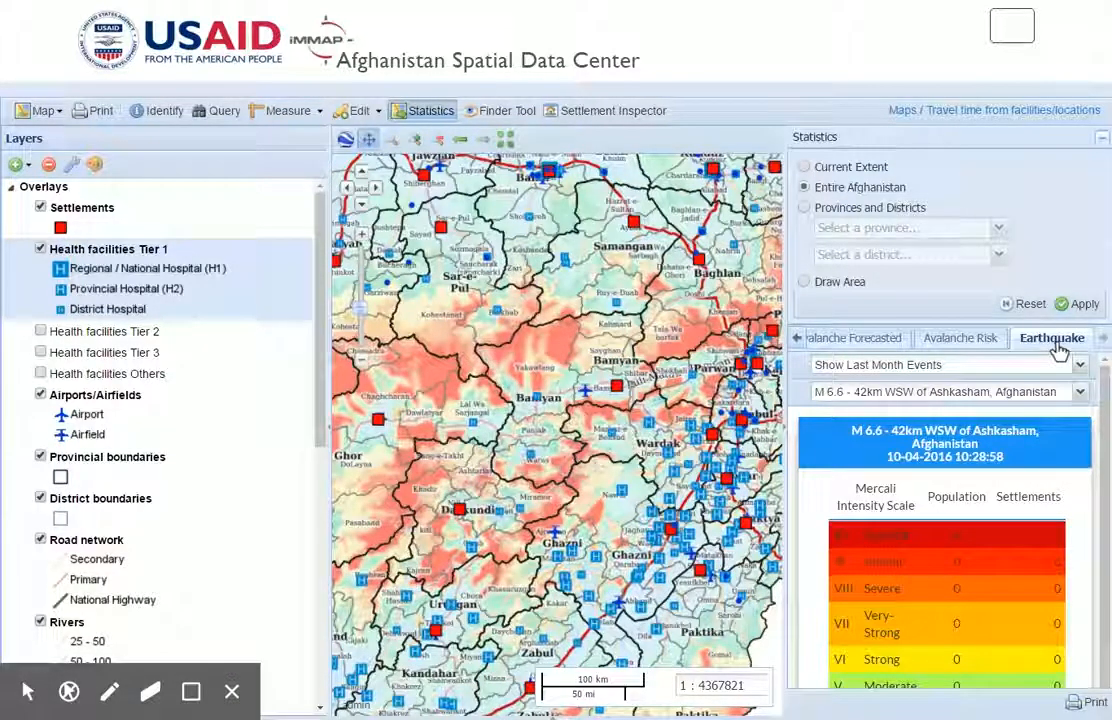
Limit the statistics filter to a single province and choose Baghlan.
click(804, 207)
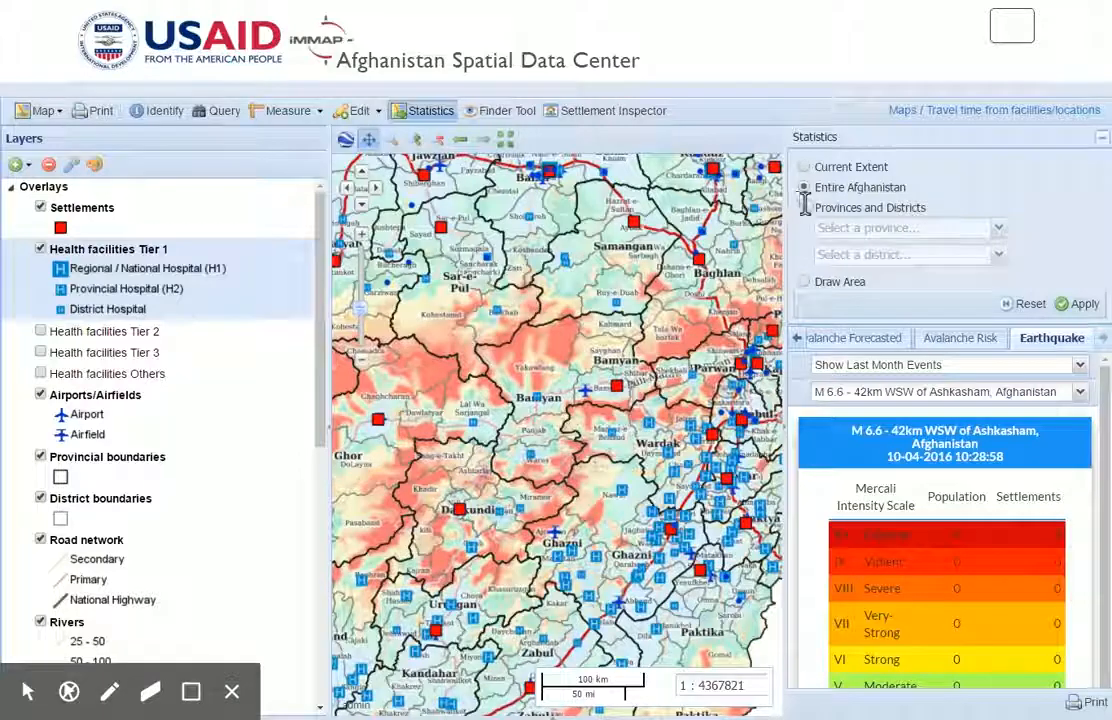
click(1000, 238)
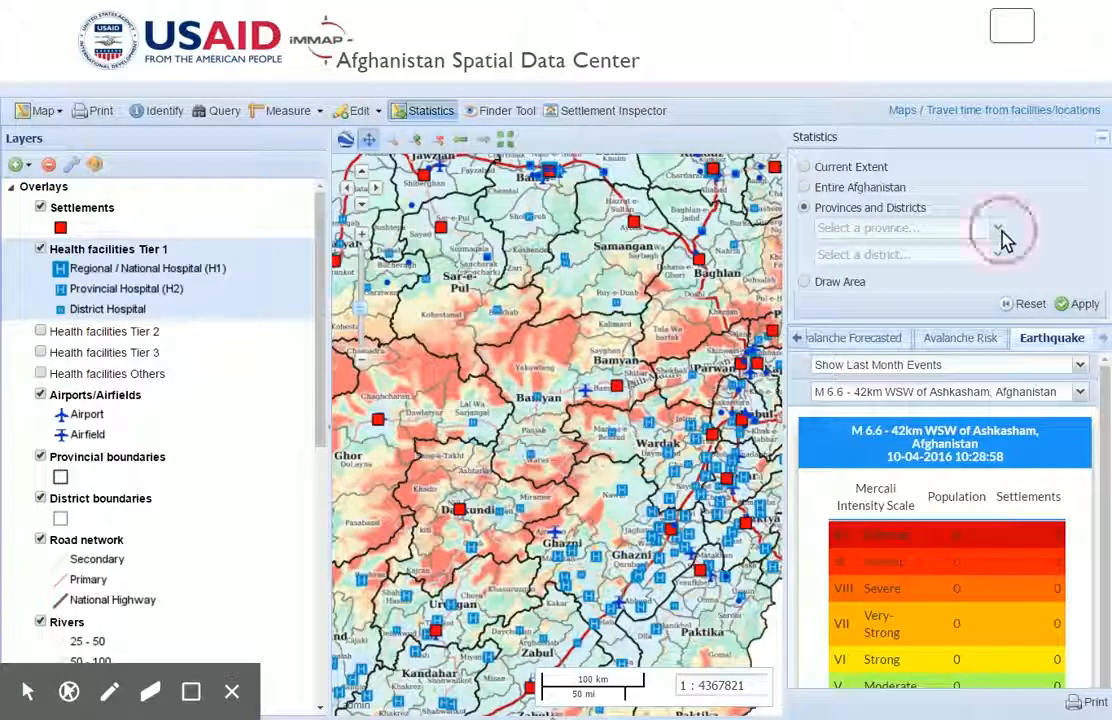
click(872, 298)
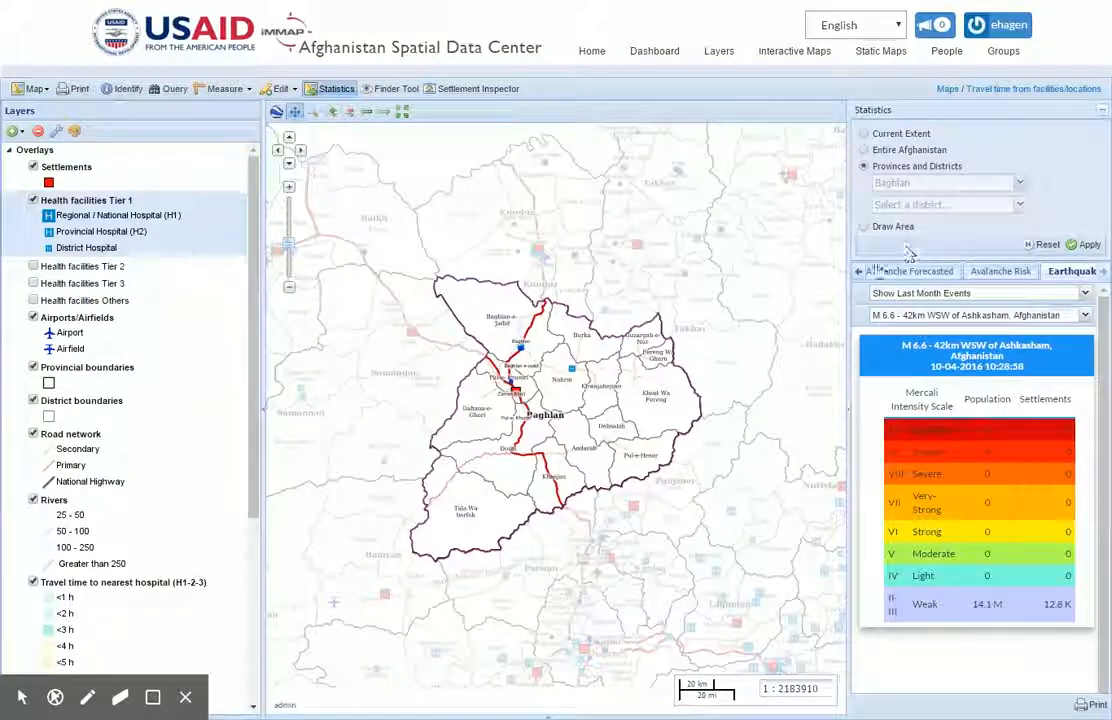
Return to the baseline statistics and apply the Baghlan province filter to regenerate the figures.
click(858, 271)
click(858, 272)
click(858, 272)
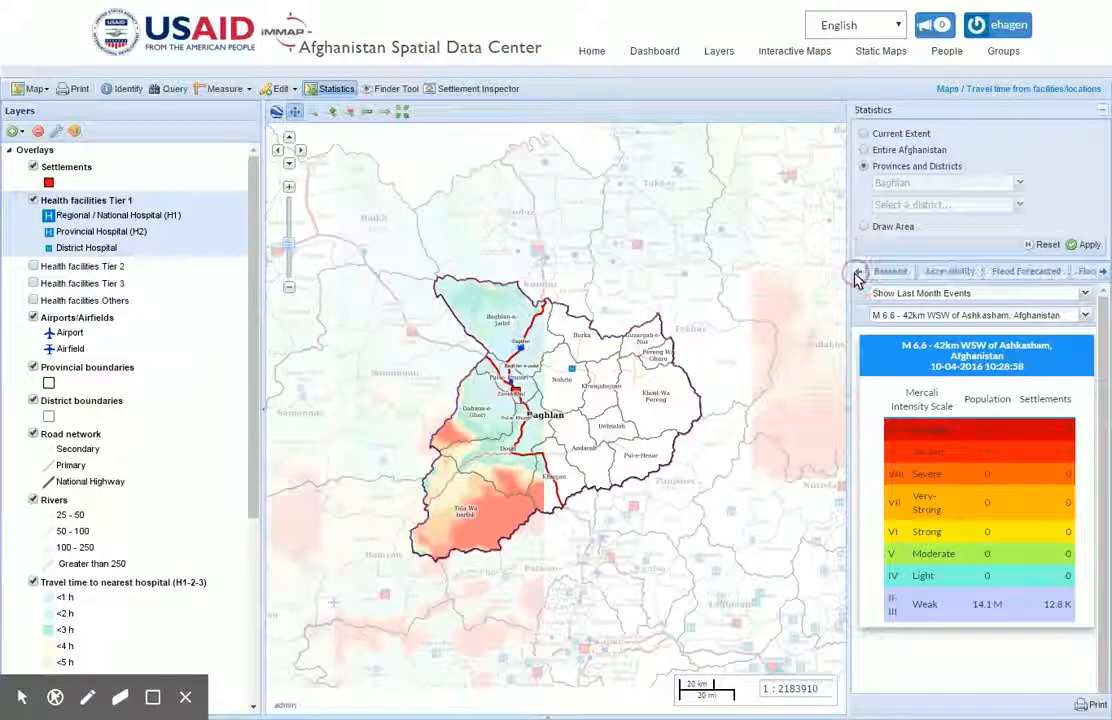
click(880, 272)
scroll(1037, 447, up, 5)
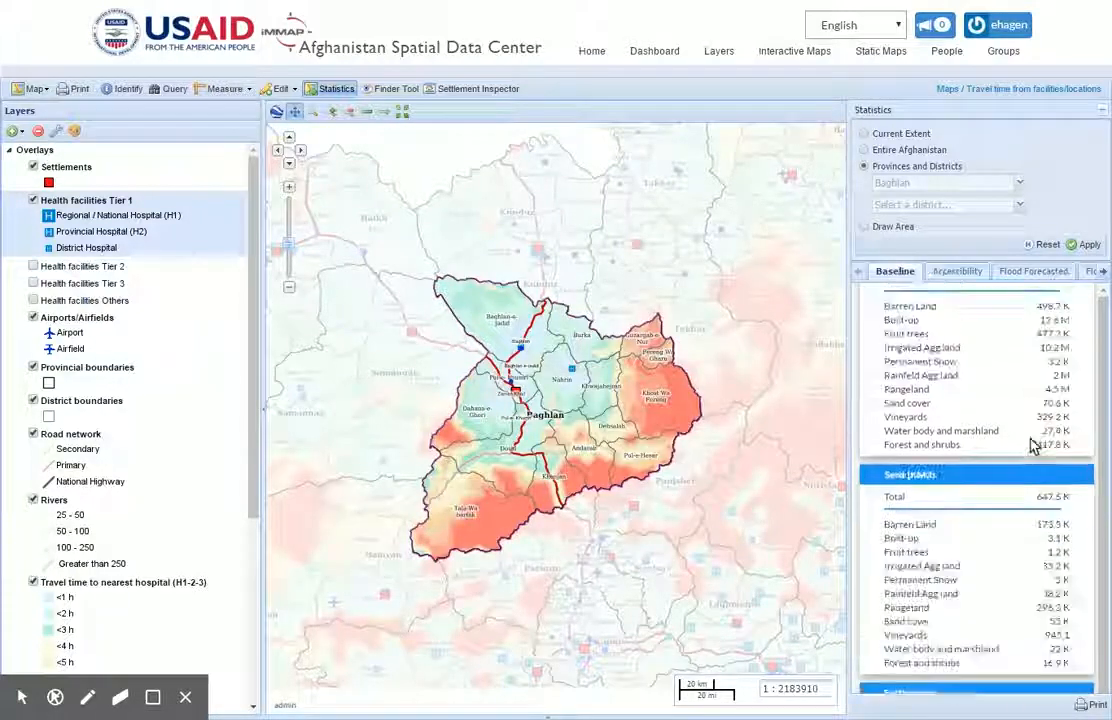
click(1084, 246)
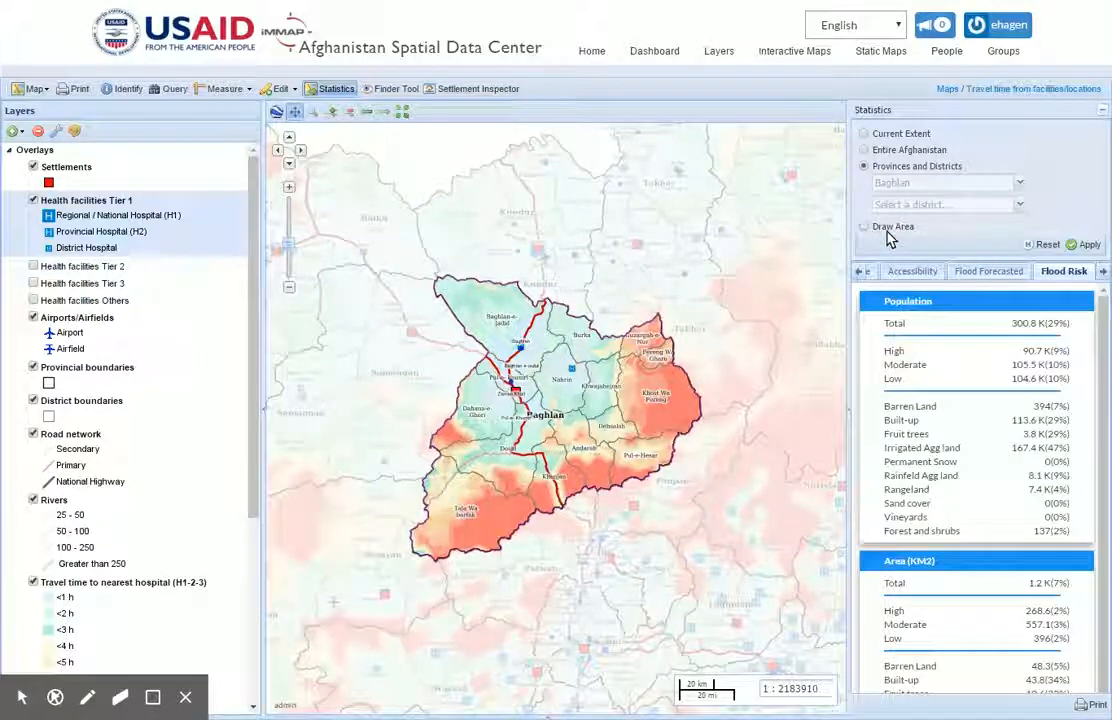
Reset the statistics and zoom the map in on Baghlan province to a scale of 1:1091955.
click(1043, 246)
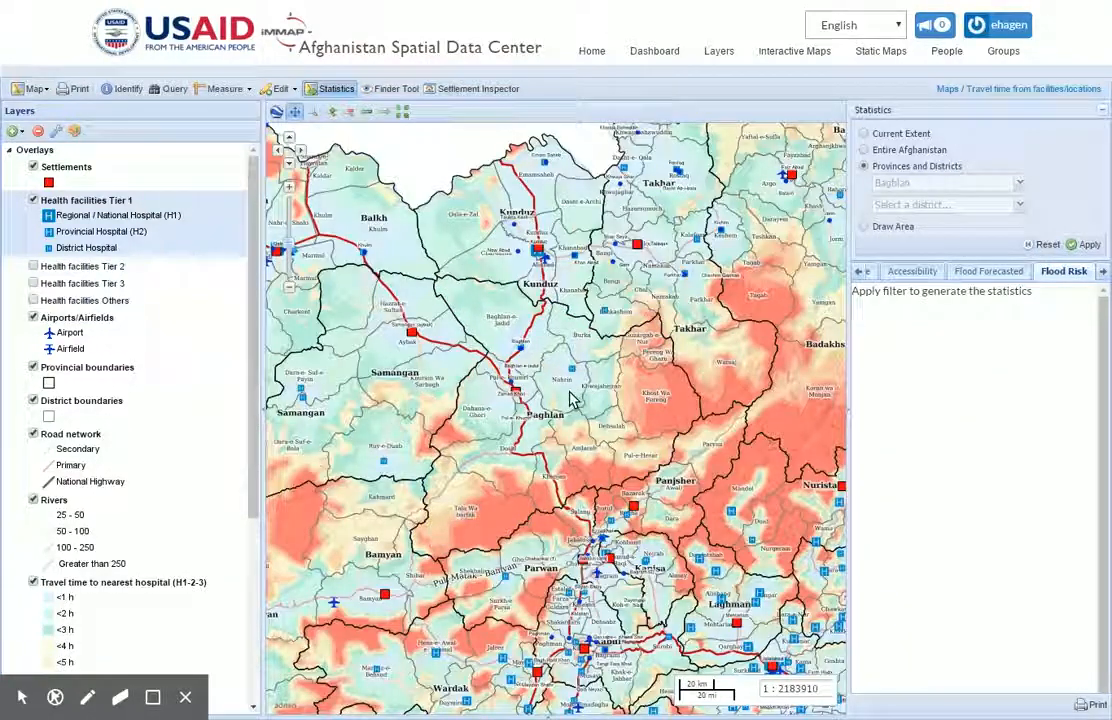
click(333, 112)
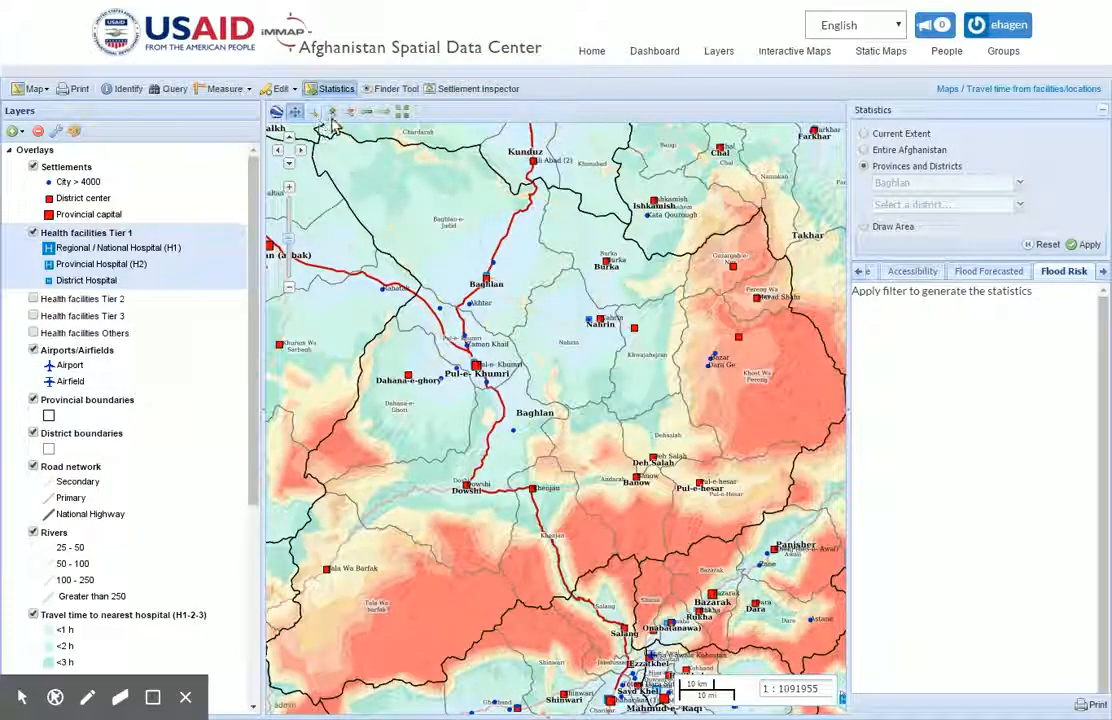
click(298, 118)
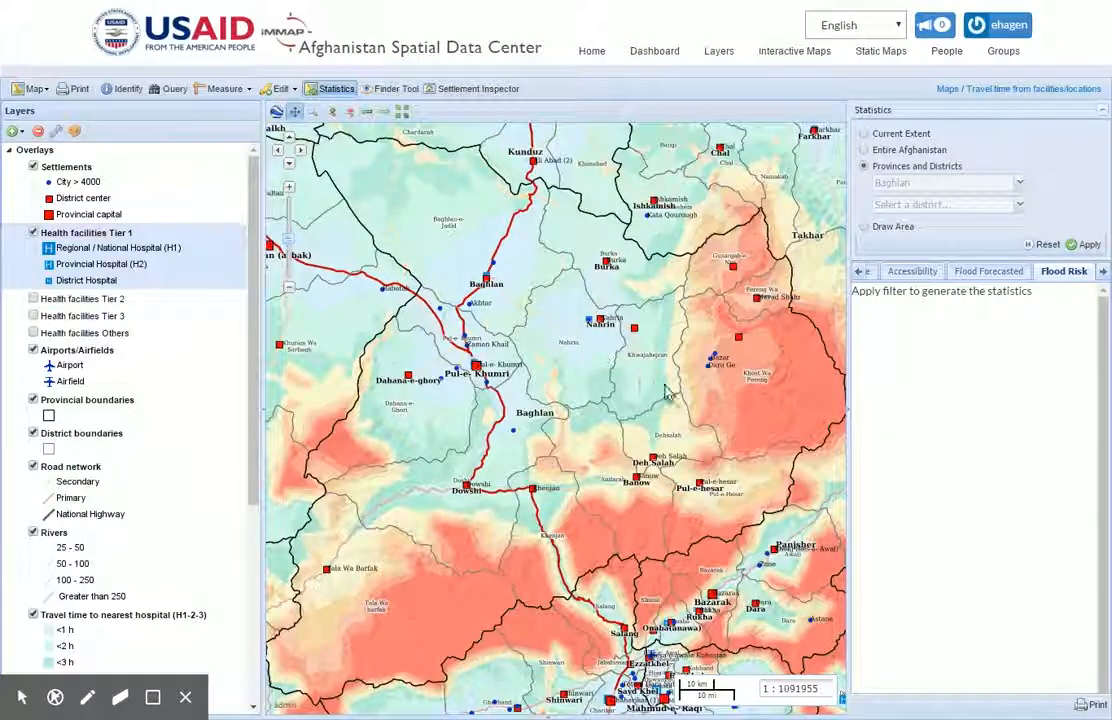
Draw a six-sided statistics area around Khost Wa Fereng in eastern Baghlan and apply the filter.
drag(663, 383, 509, 347)
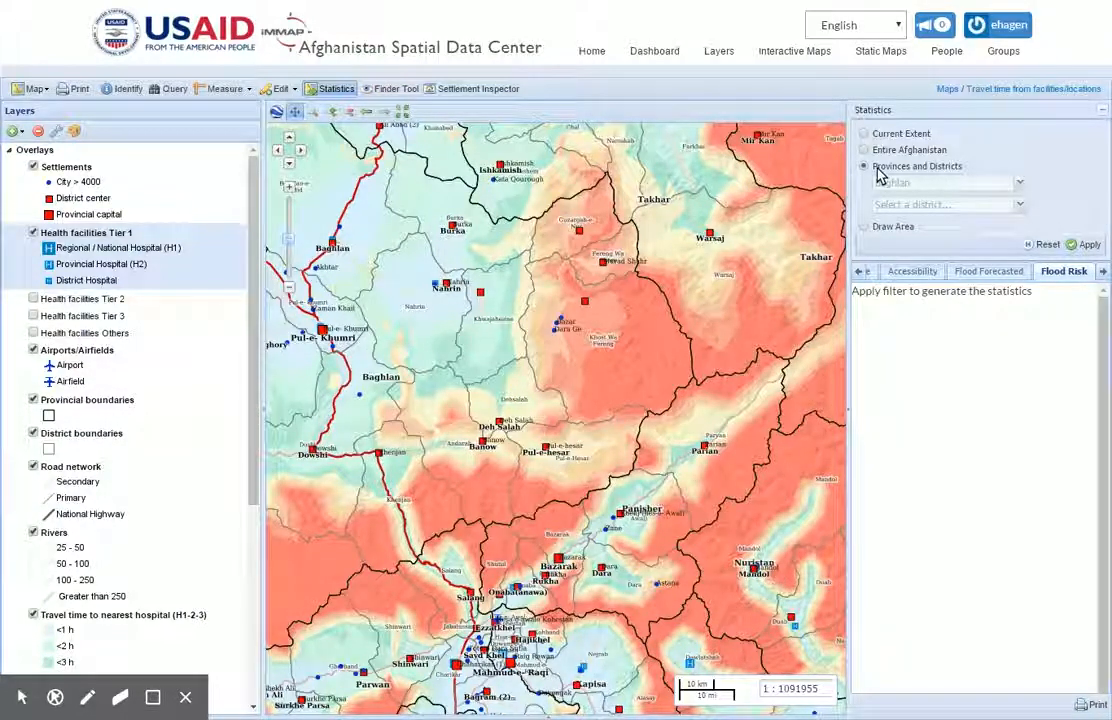
click(866, 227)
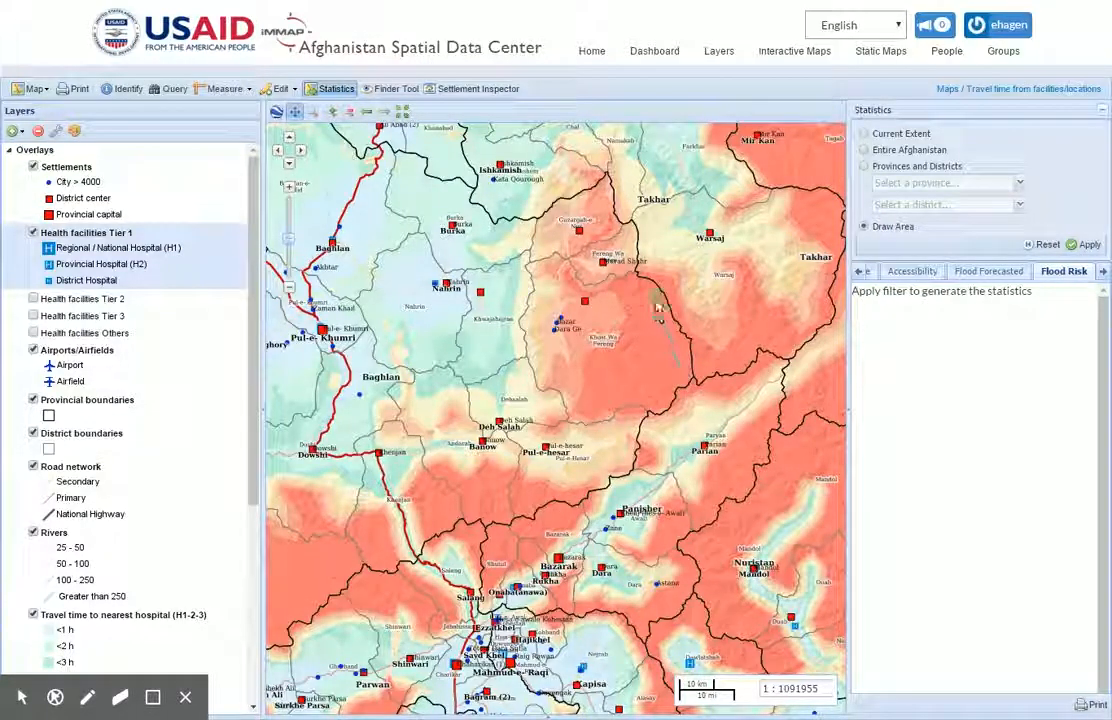
click(657, 295)
click(607, 288)
click(582, 325)
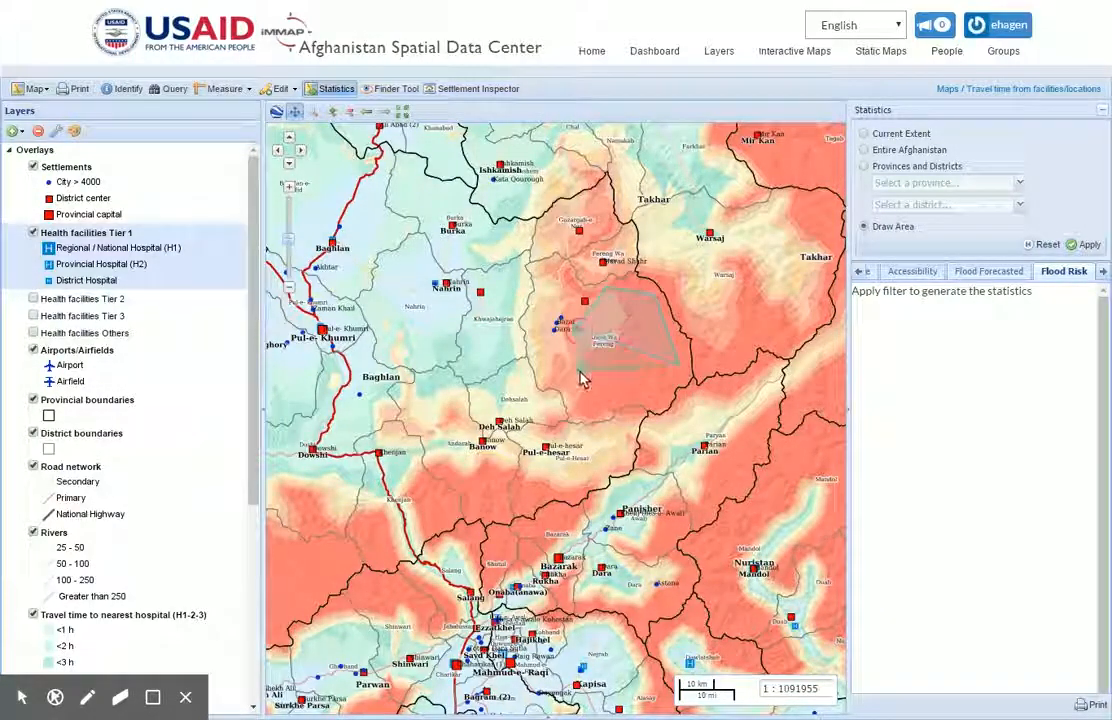
click(583, 391)
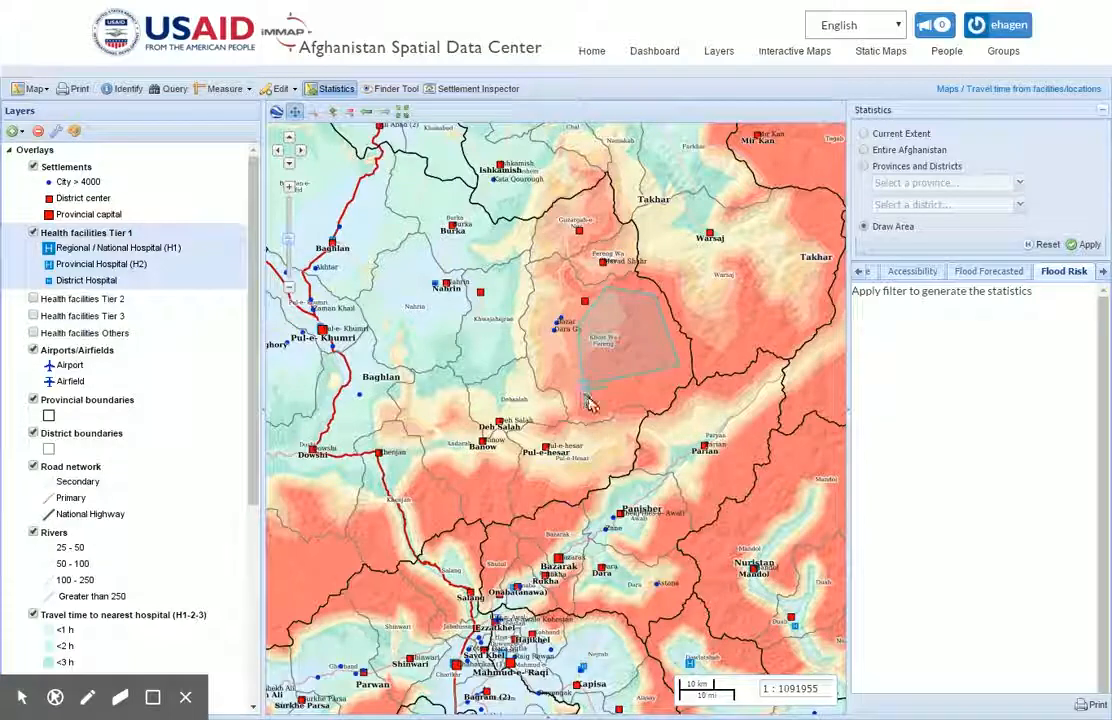
double_click(661, 397)
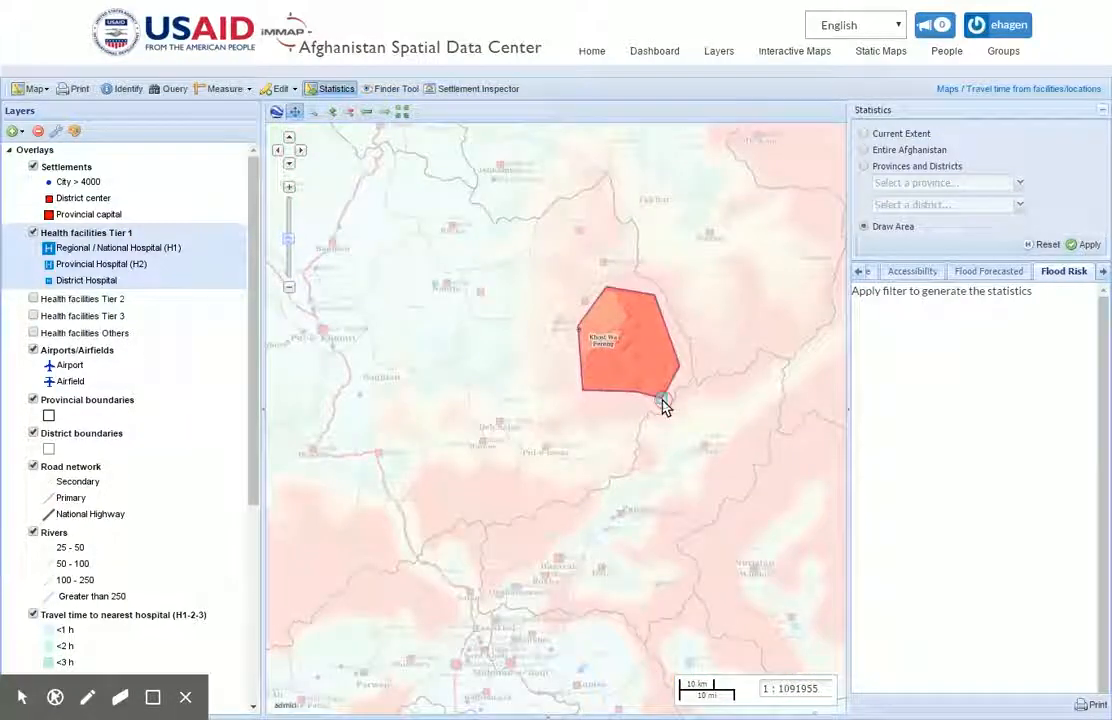
click(1088, 247)
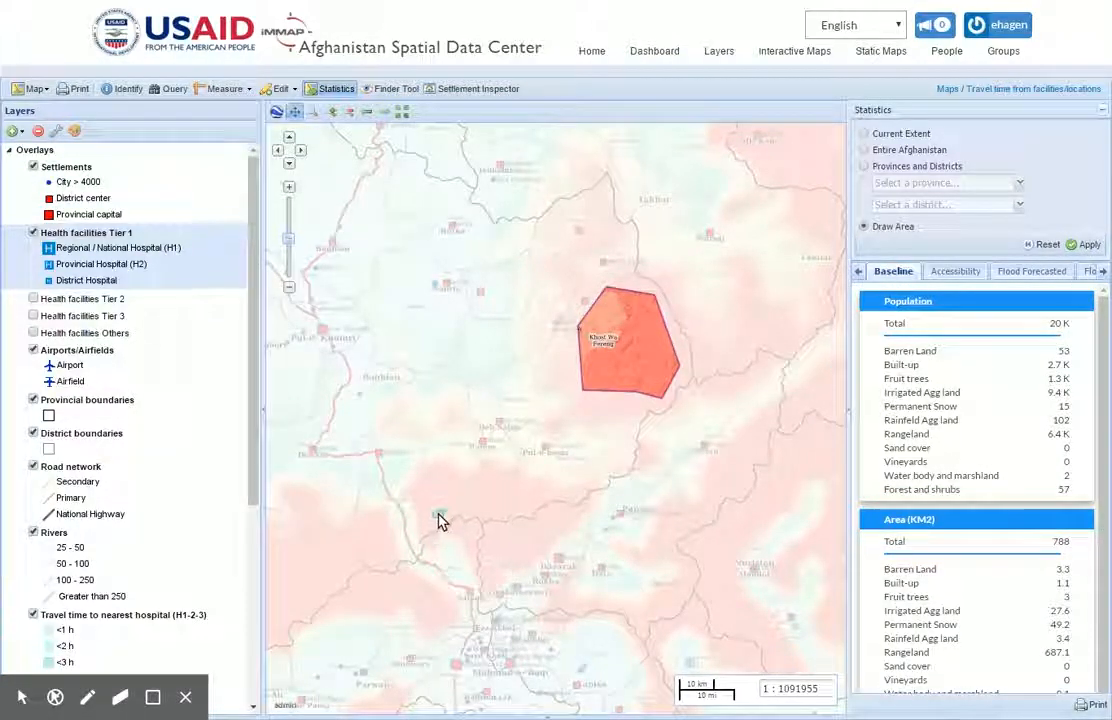
Review the drawn area's accessibility statistics for travel time to the nearest airport and to tier 1 and tier 2 health facilities.
click(953, 271)
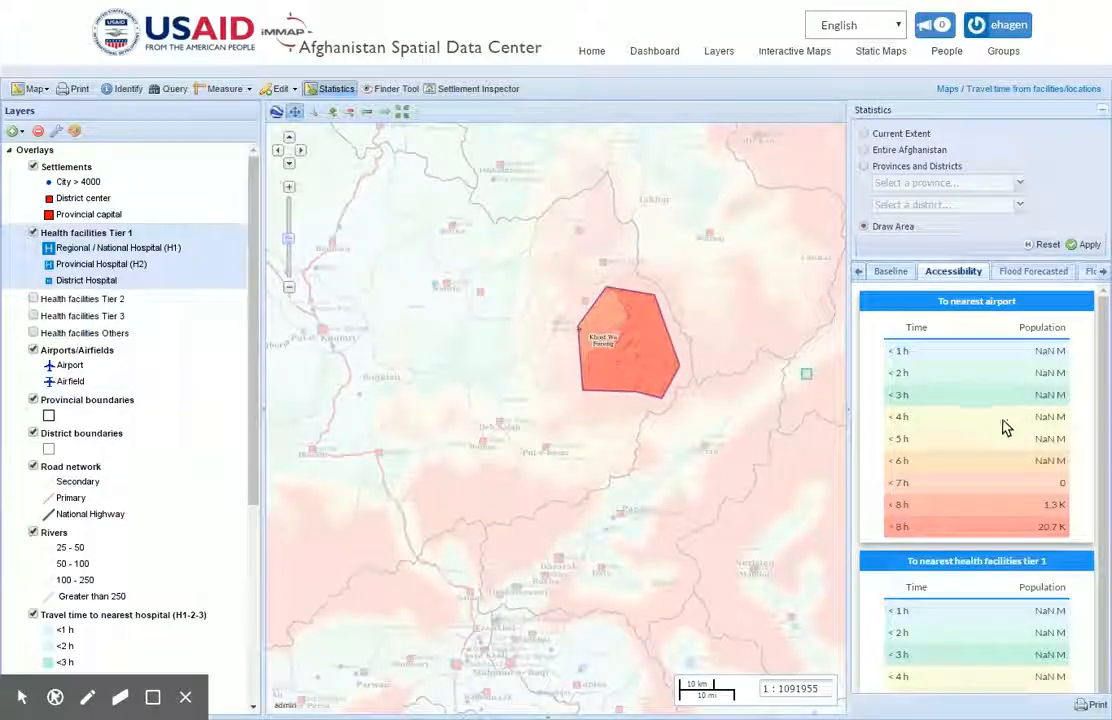
scroll(1000, 430, down, 3)
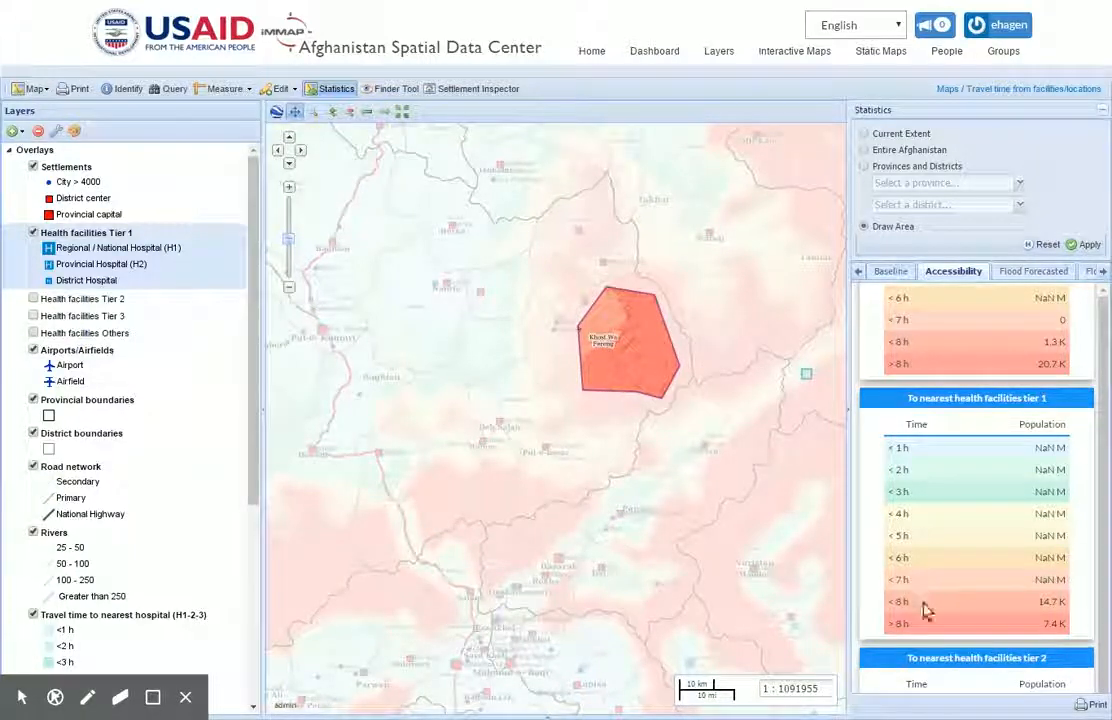
scroll(922, 597, down, 3)
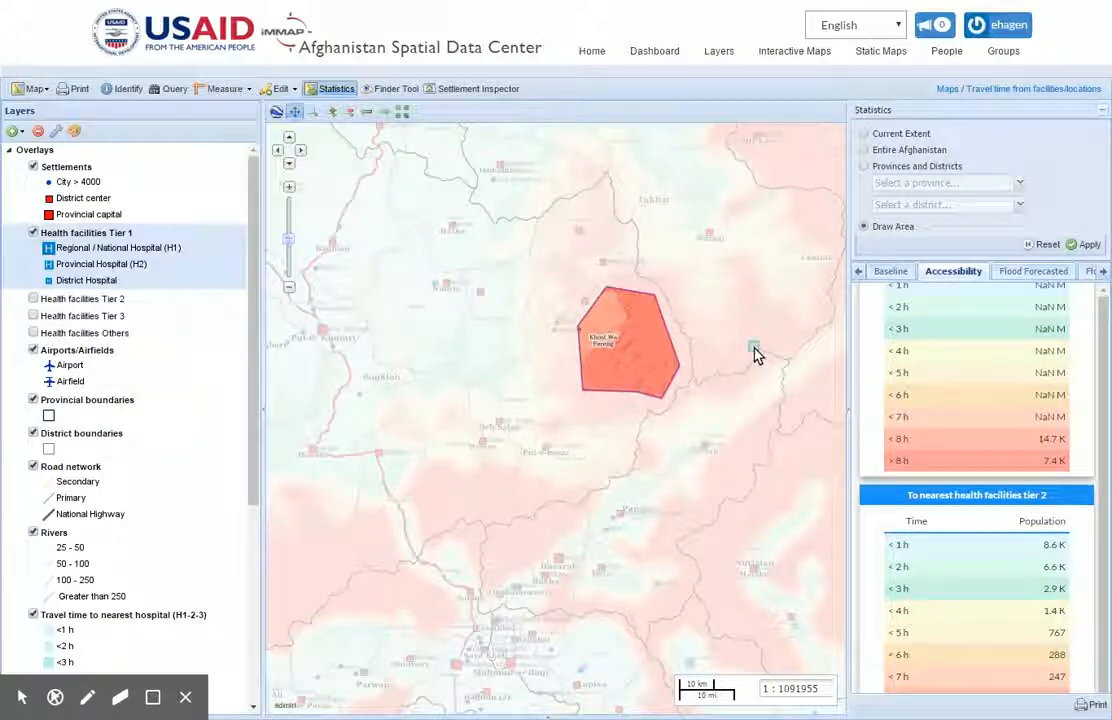
scroll(1037, 454, down, 4)
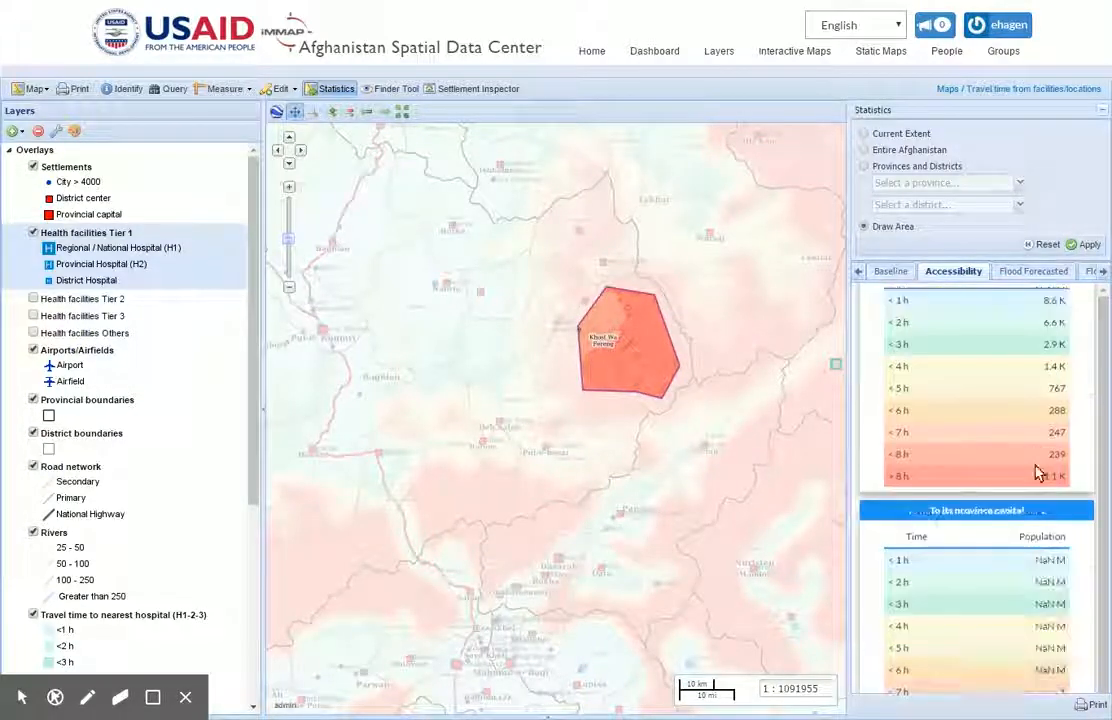
scroll(1045, 440, up, 2)
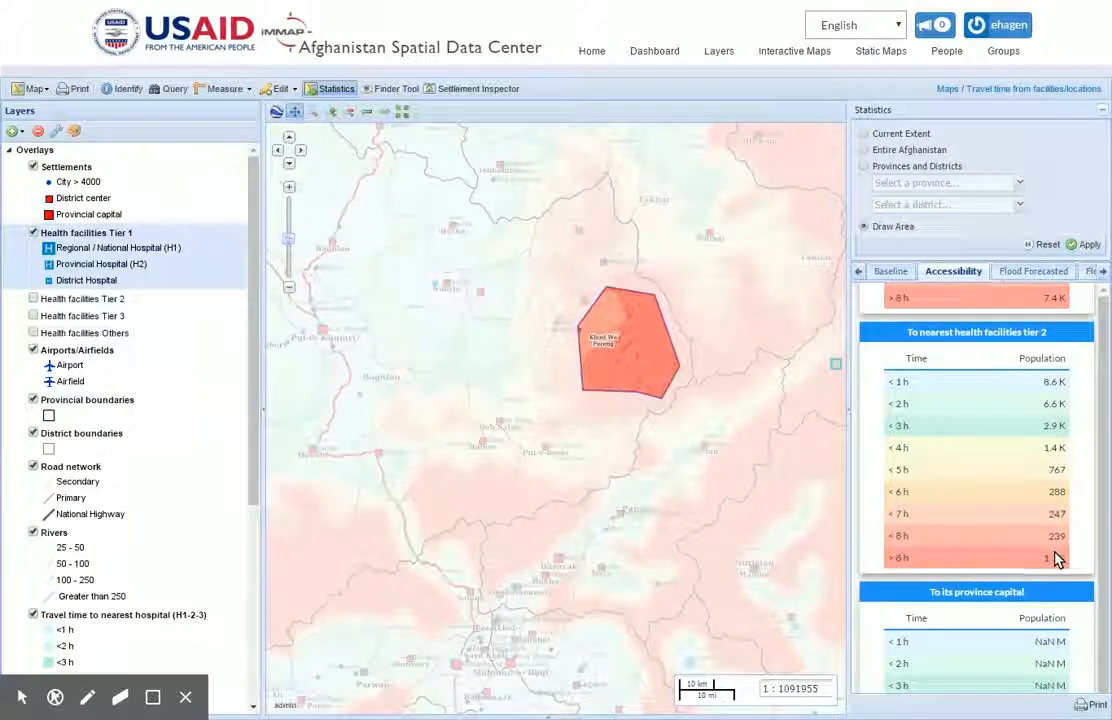
scroll(1057, 560, up, 5)
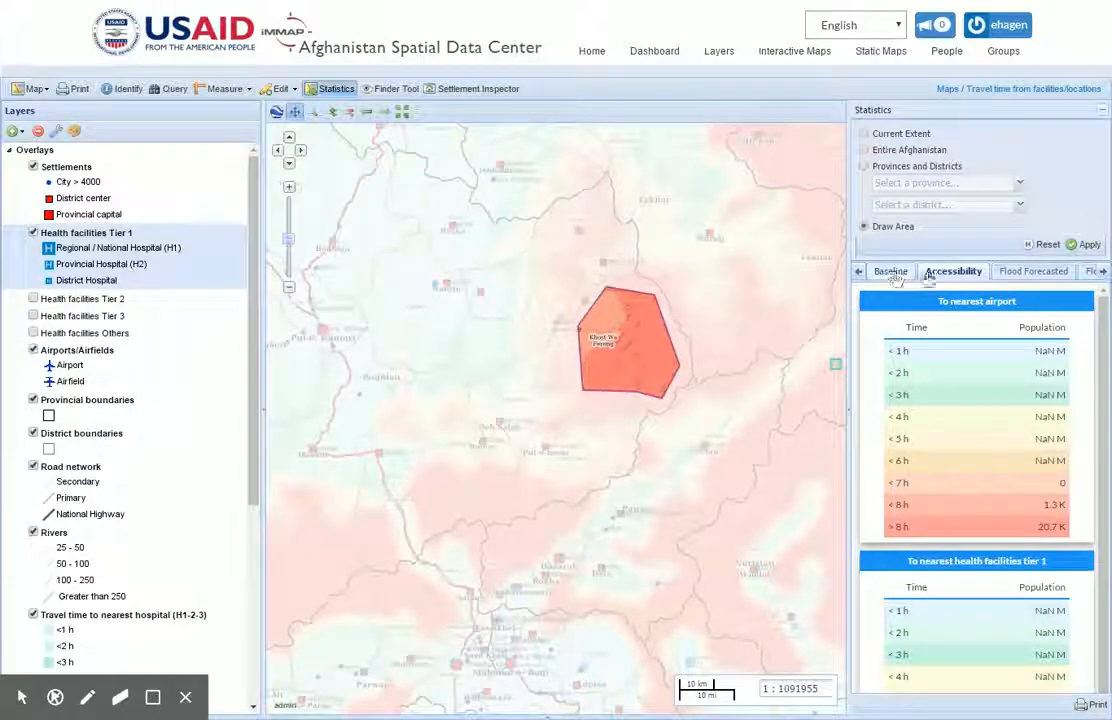
Reset the statistics, draw a new area across the provincial boundary south of Banow, and apply the filter.
click(1046, 245)
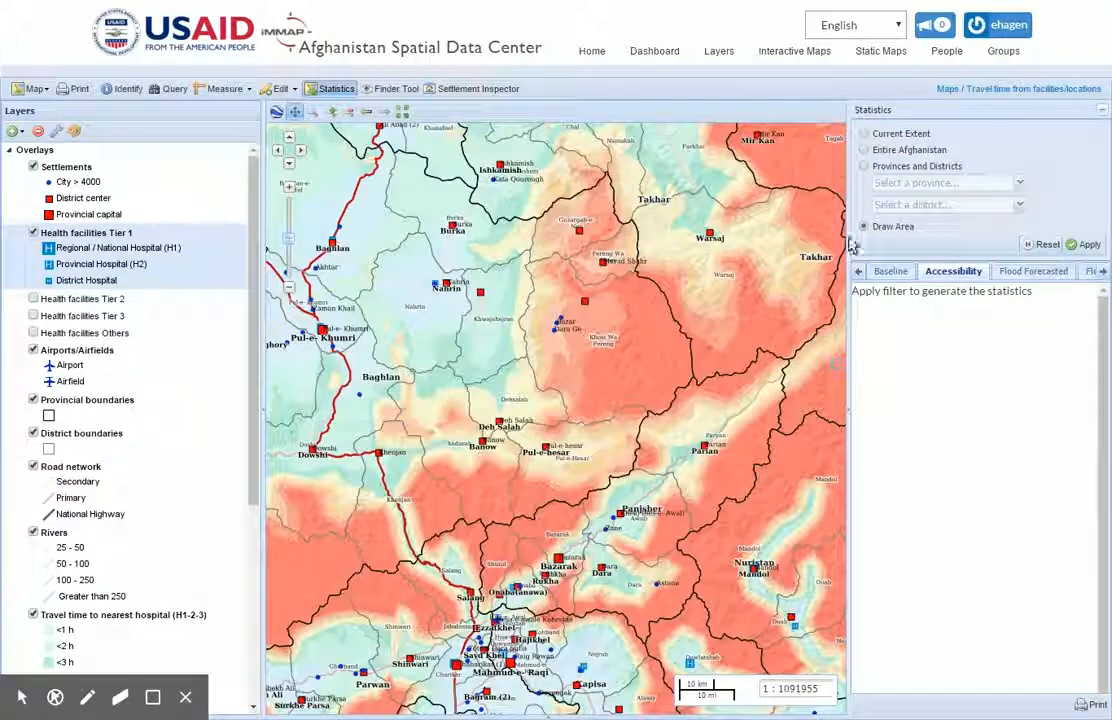
click(865, 167)
click(864, 226)
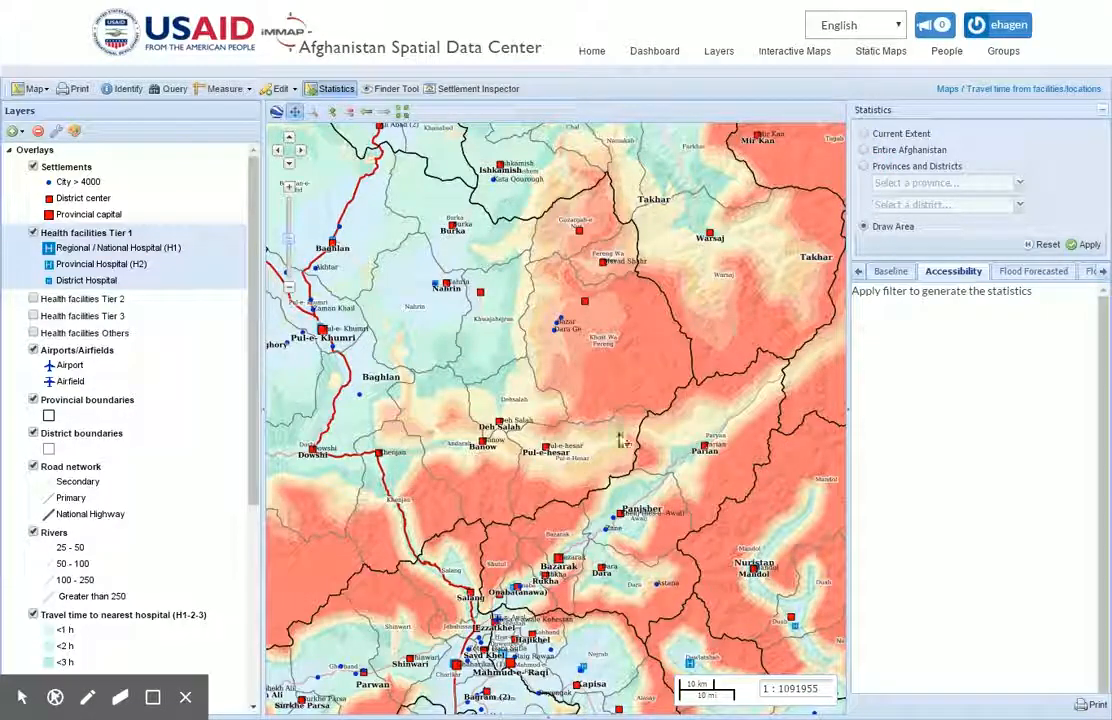
click(502, 482)
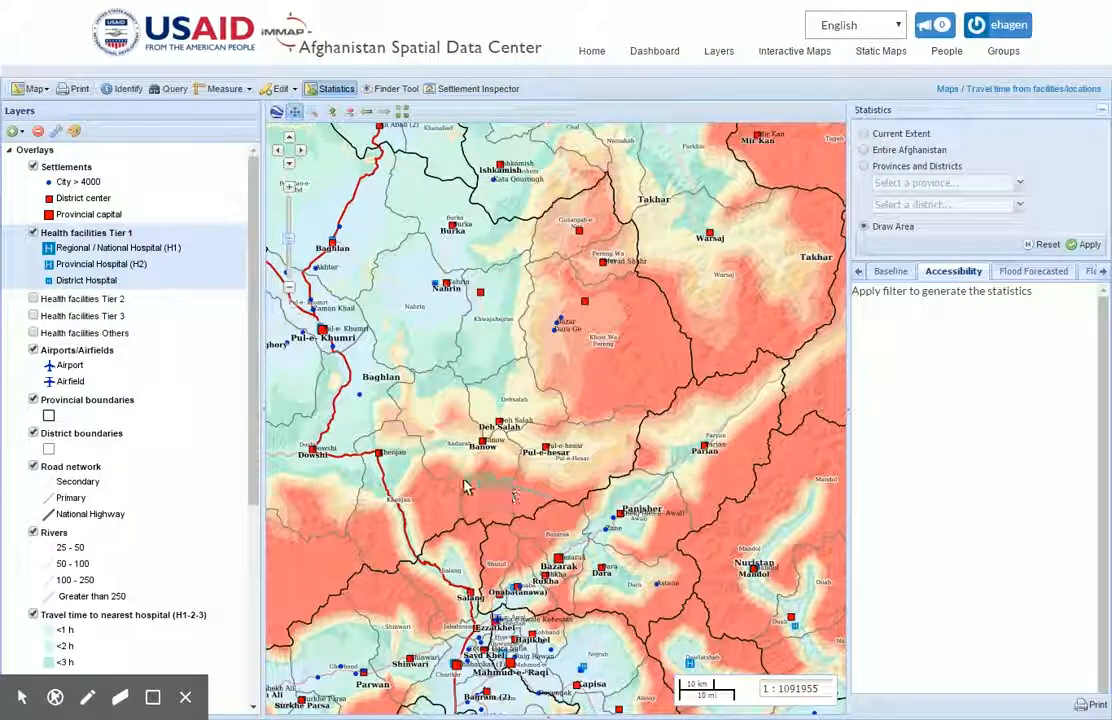
click(425, 478)
click(427, 517)
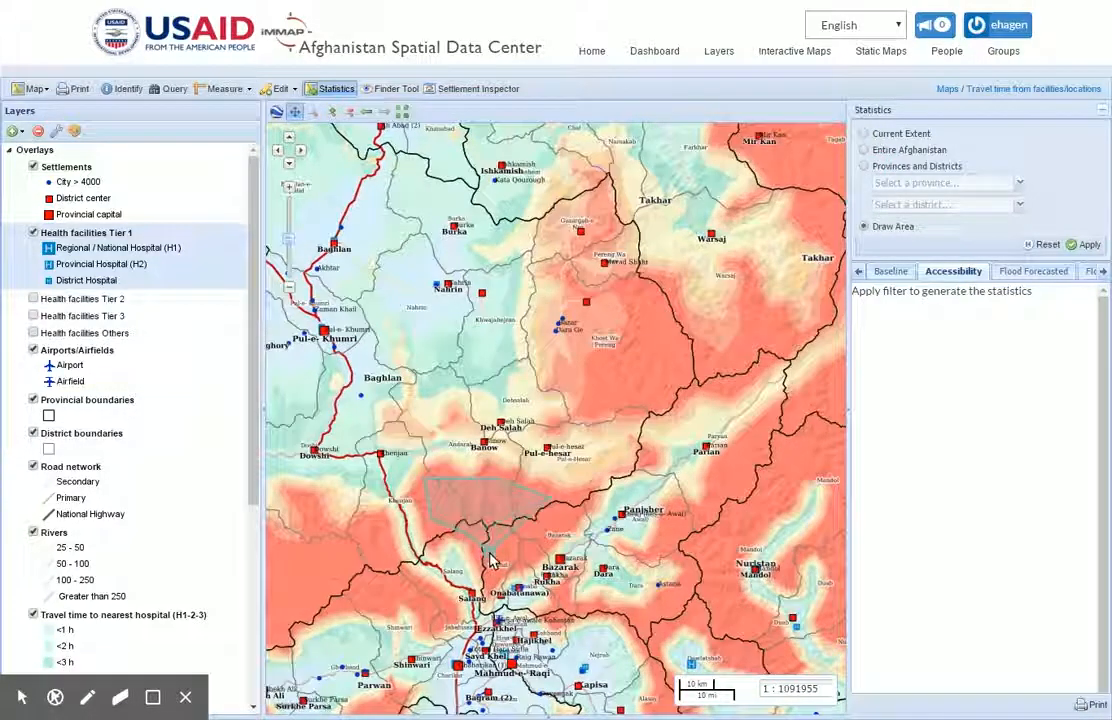
click(490, 559)
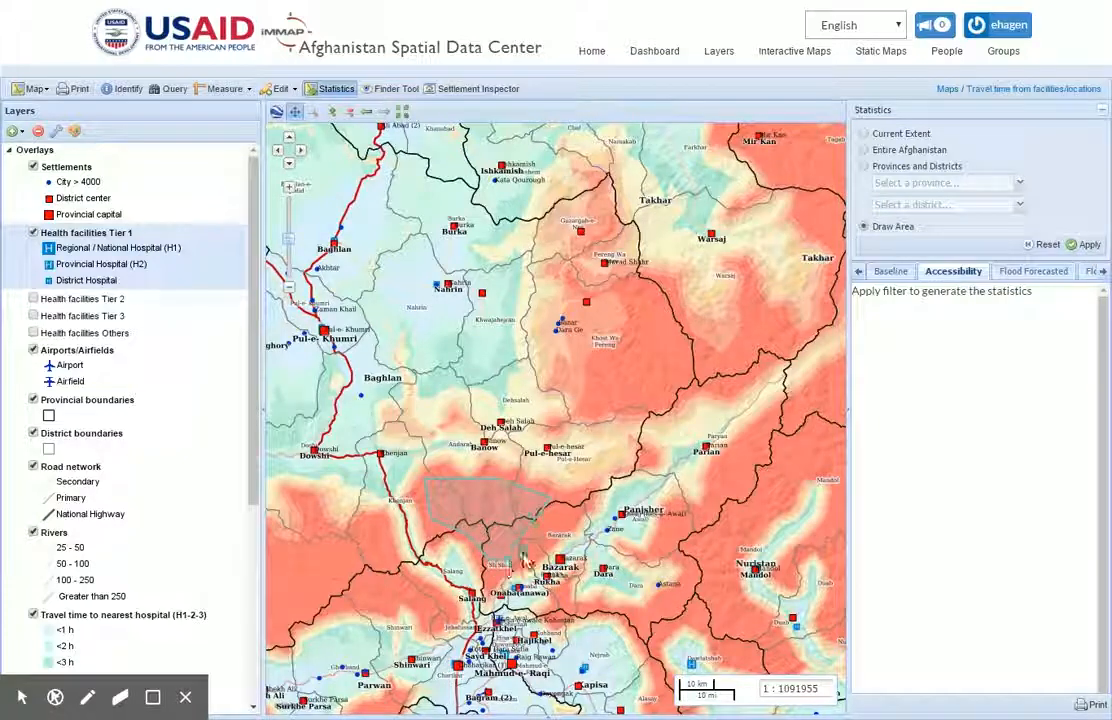
click(564, 521)
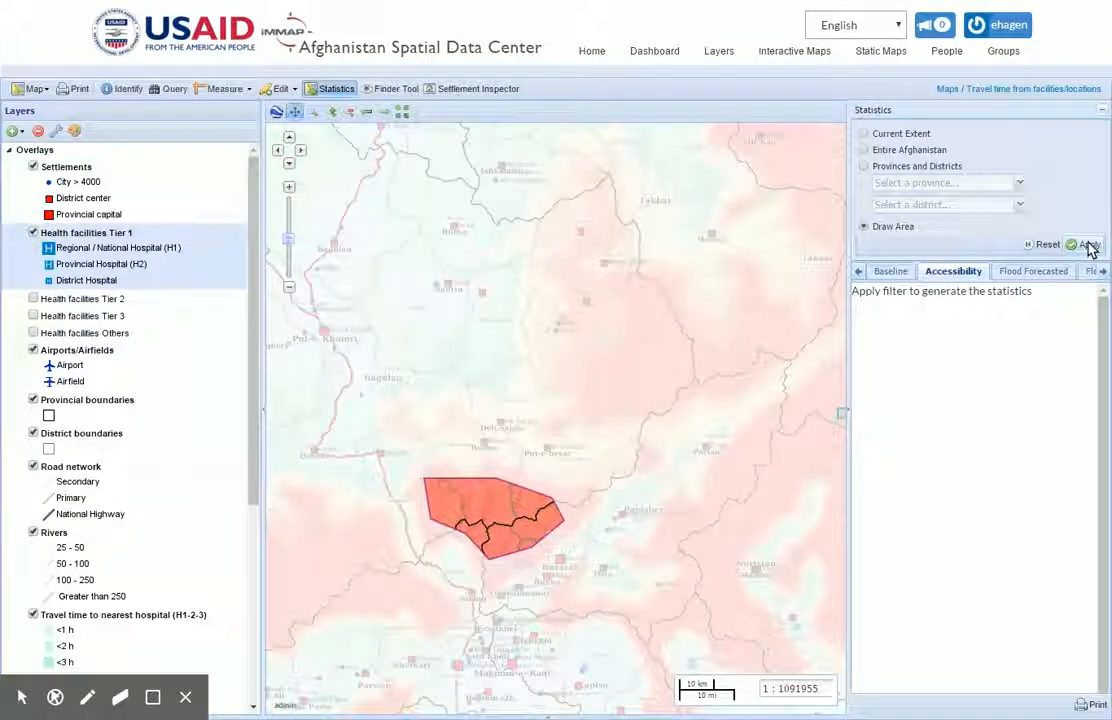
click(1088, 245)
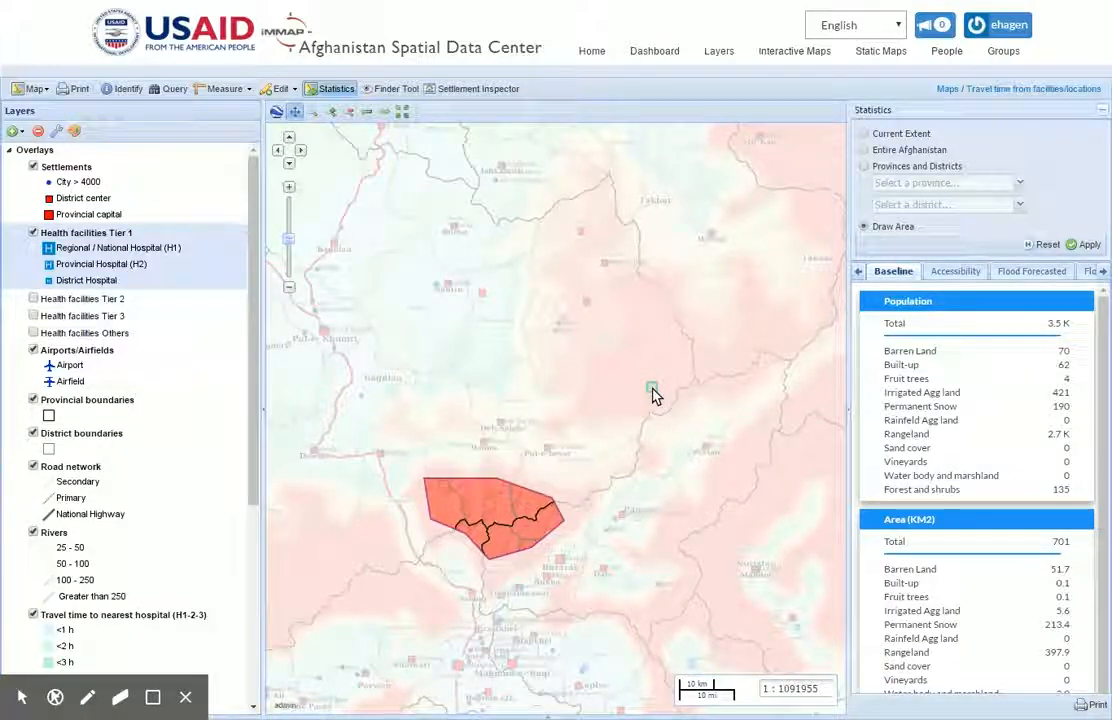
Review the new area's accessibility statistics for the nearest airport and the tier 1 and tier 2 health facilities.
click(945, 271)
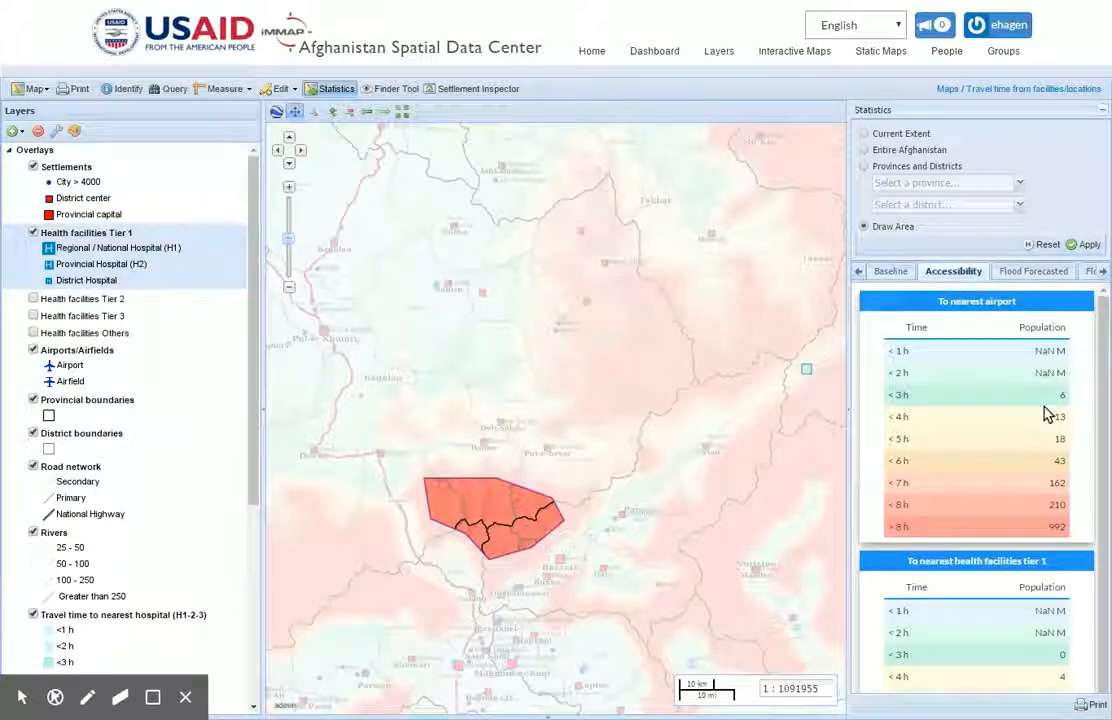
scroll(1037, 466, down, 5)
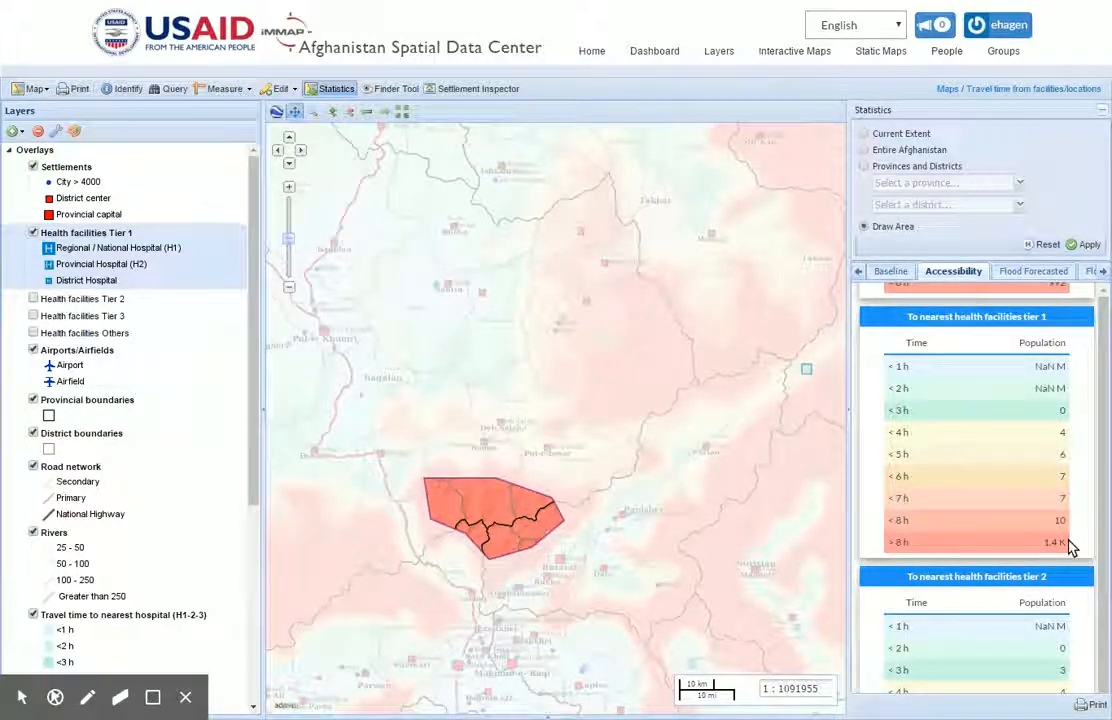
scroll(1063, 553, down, 2)
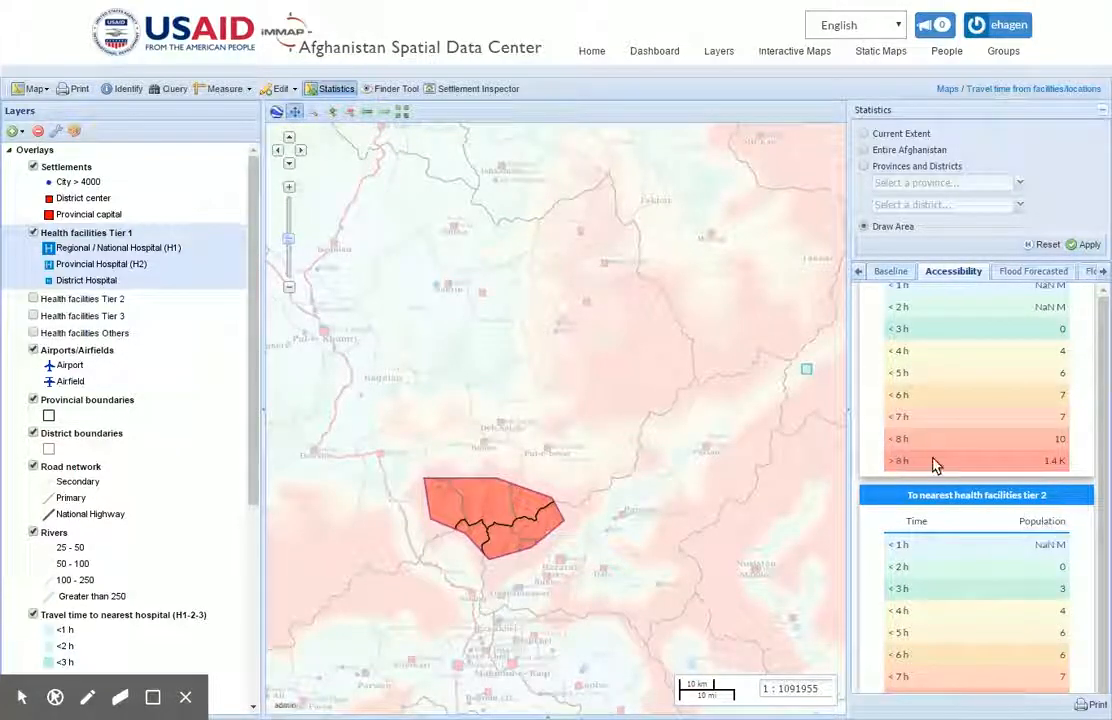
scroll(1055, 576, down, 2)
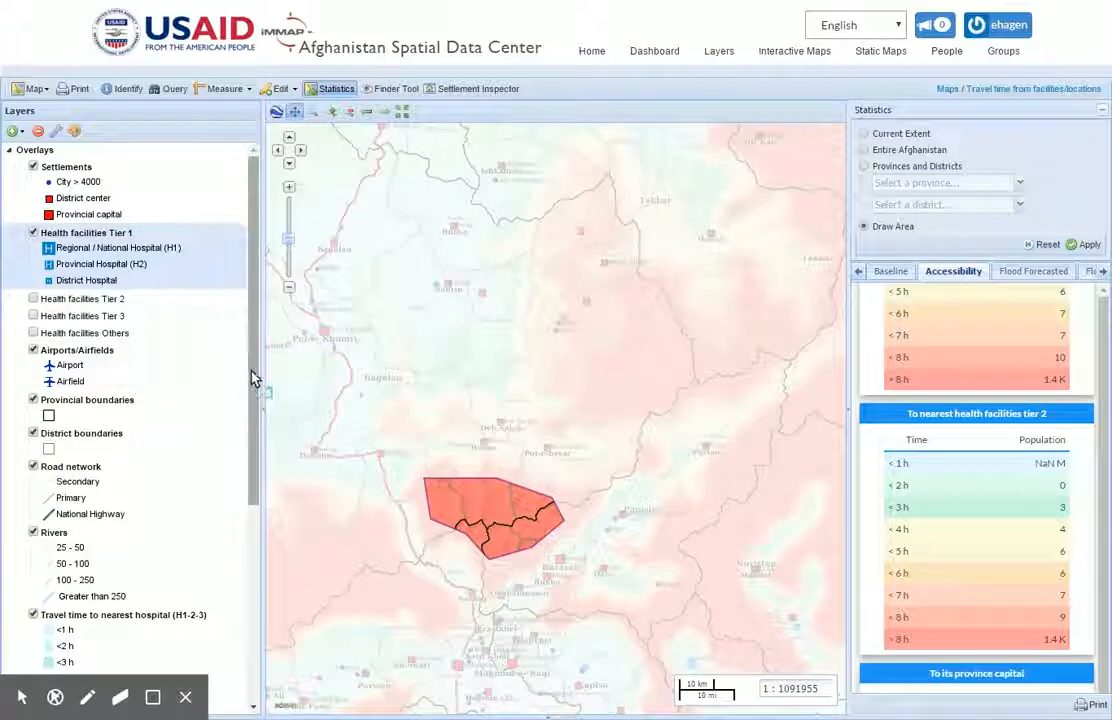
Hide the Travel time to nearest hospital (H1-2-3) layer and reset the statistics filter.
drag(258, 370, 245, 588)
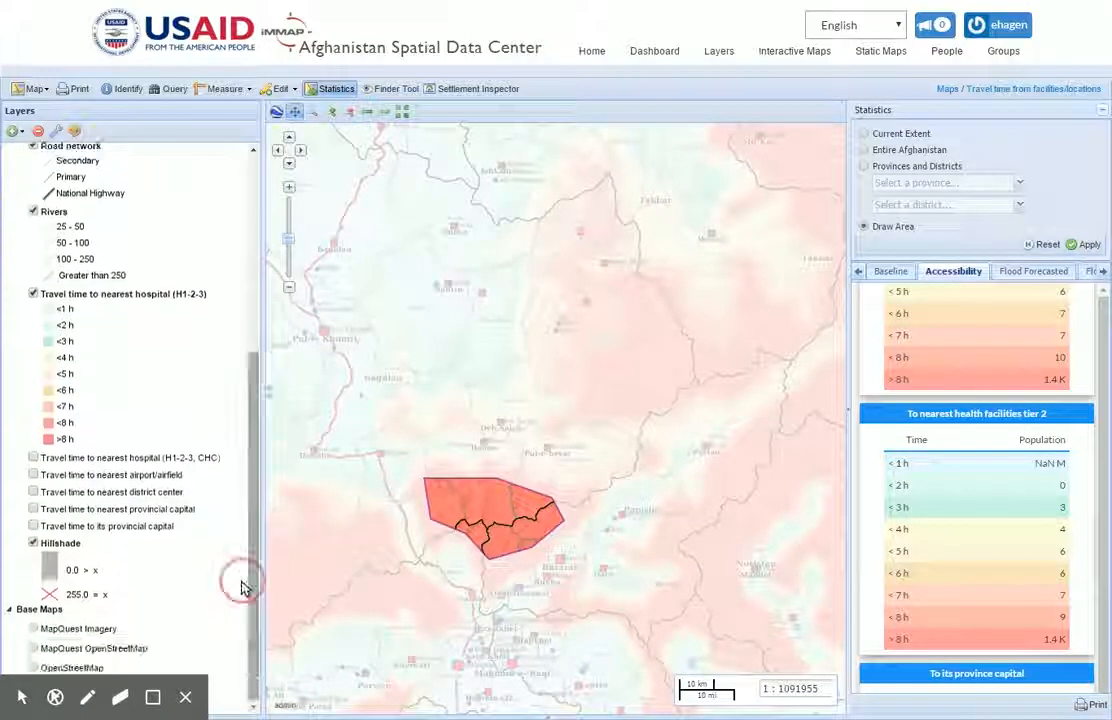
click(33, 293)
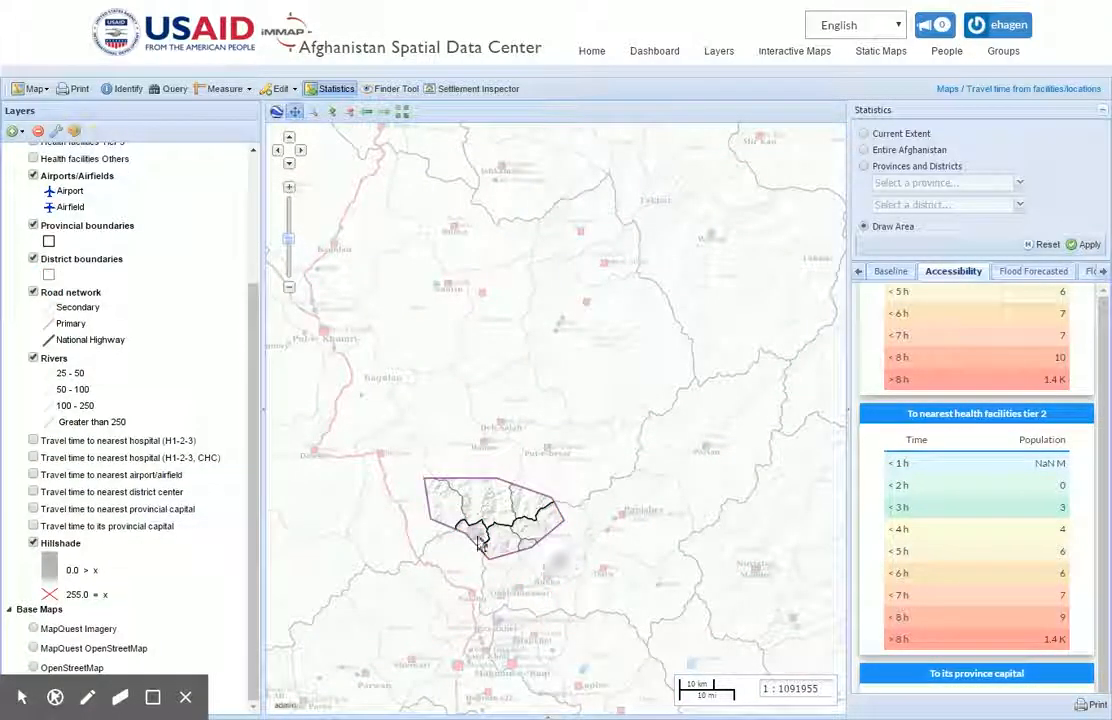
click(1040, 245)
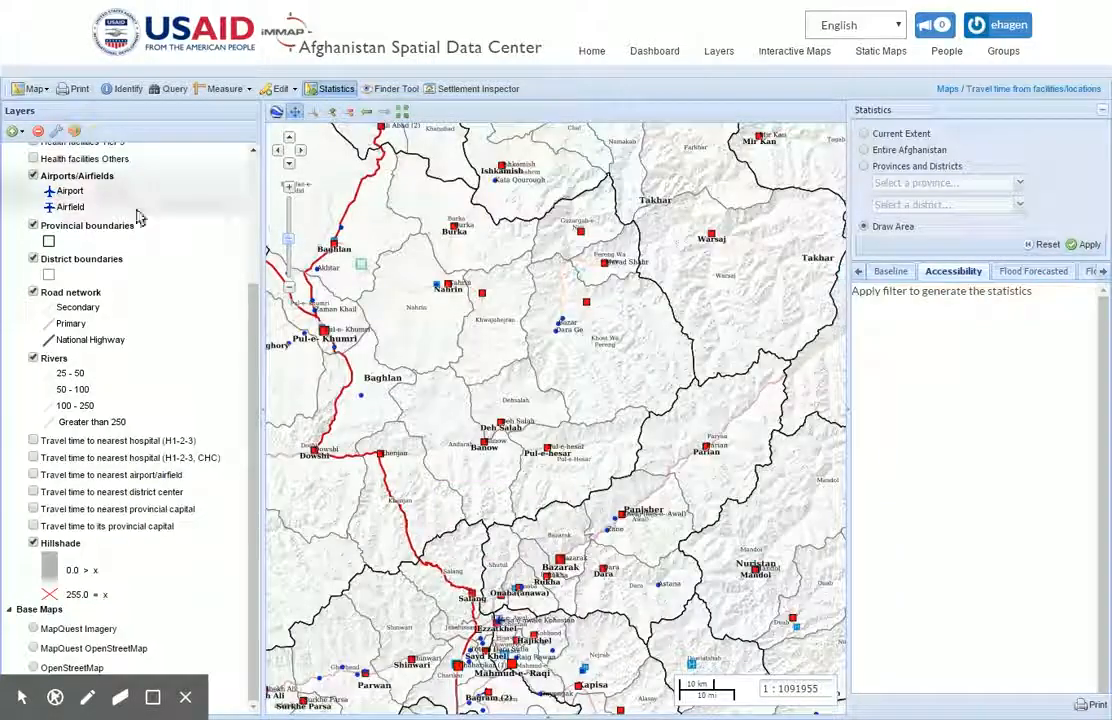
Draw a narrow statistics area extending east from Pul-e-hesar at map scale 1:545977 and apply the filter.
click(317, 114)
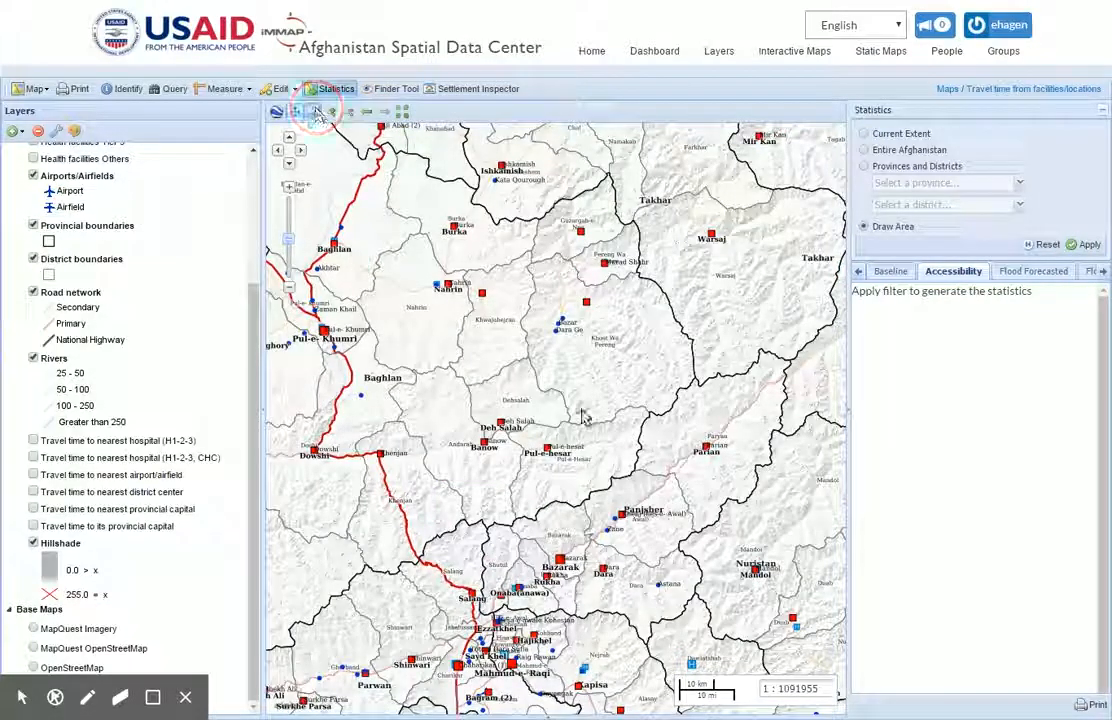
drag(498, 407, 762, 553)
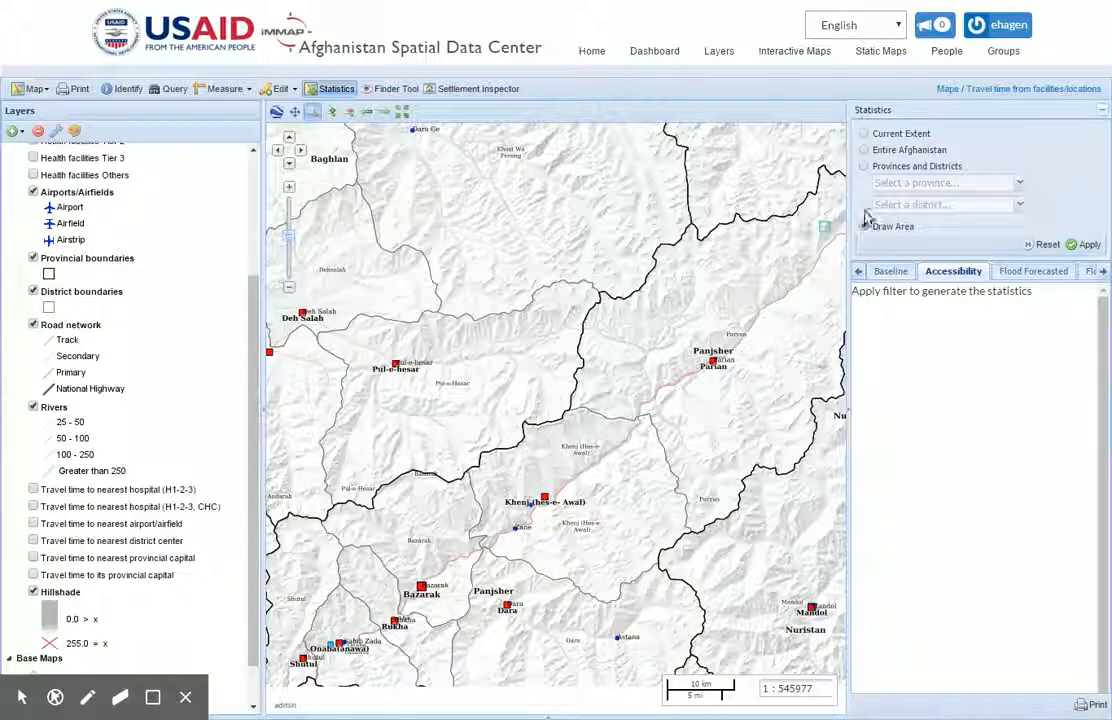
click(862, 166)
click(864, 226)
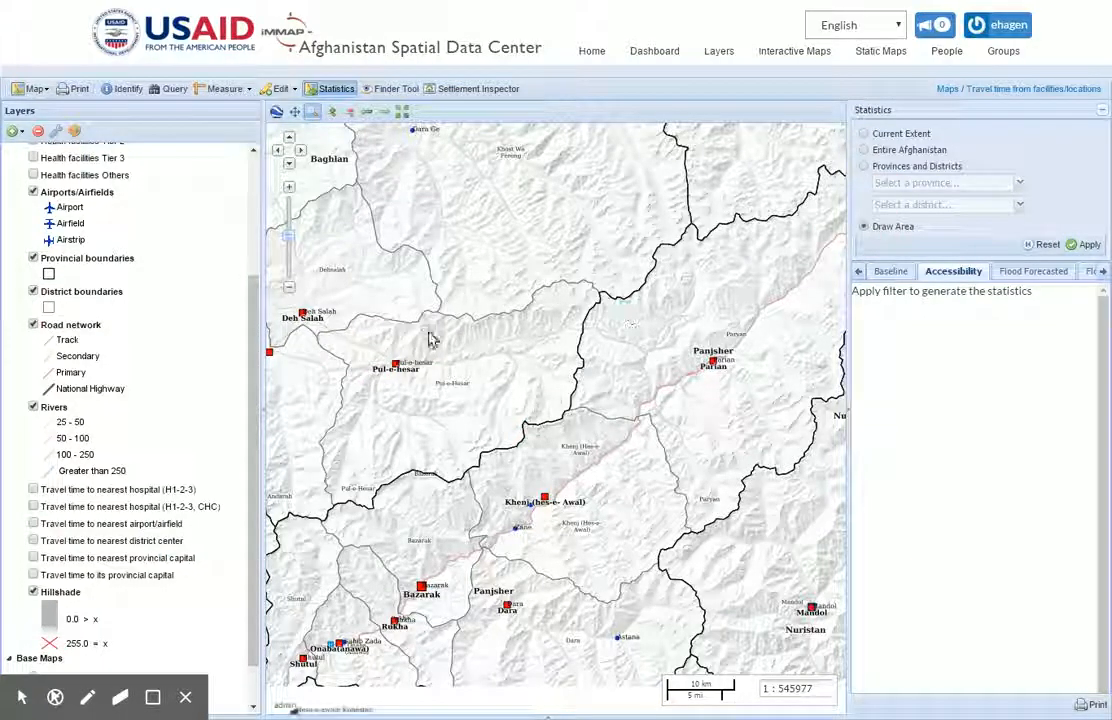
click(394, 383)
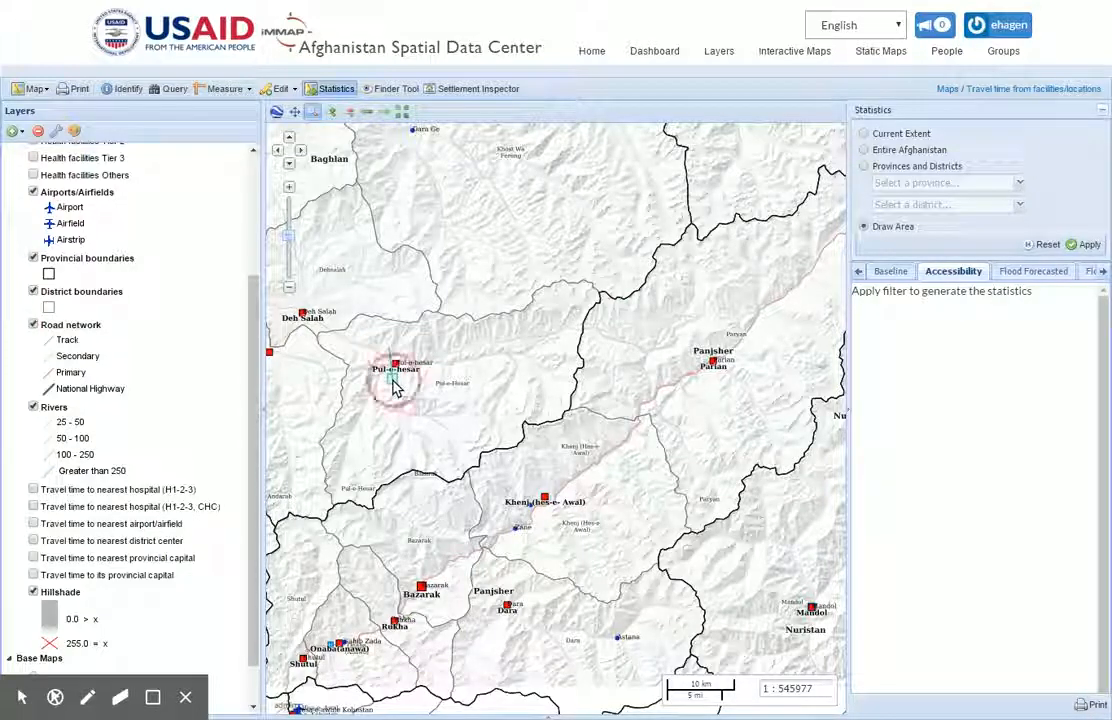
click(487, 373)
click(545, 363)
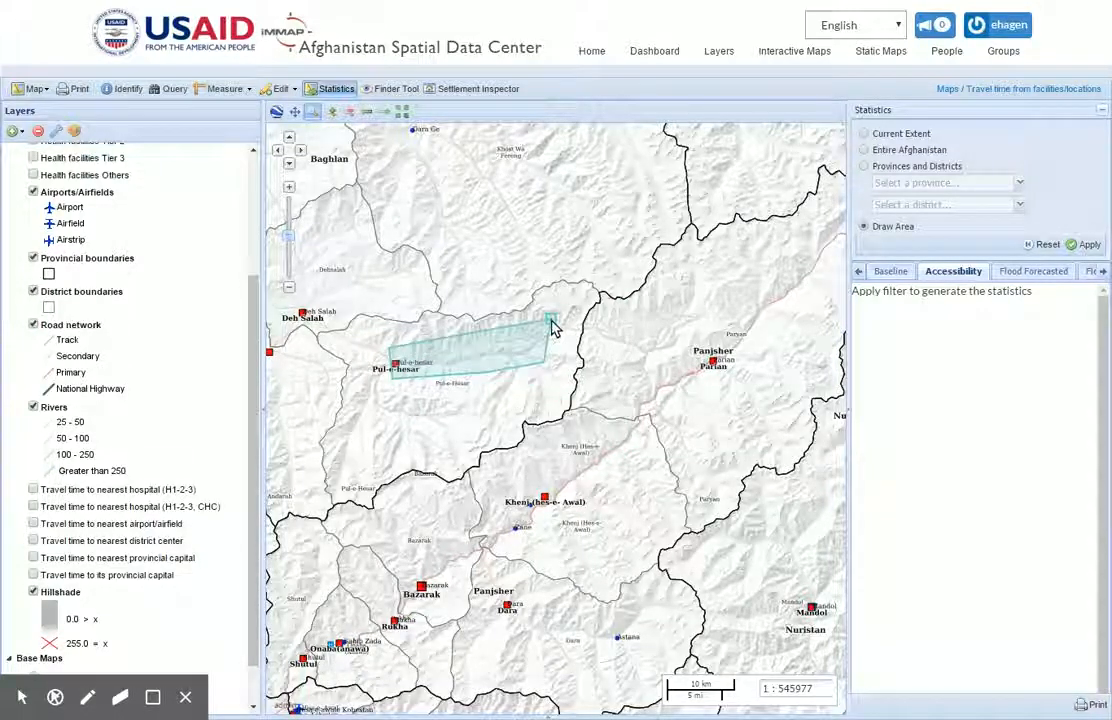
double_click(551, 327)
click(1086, 245)
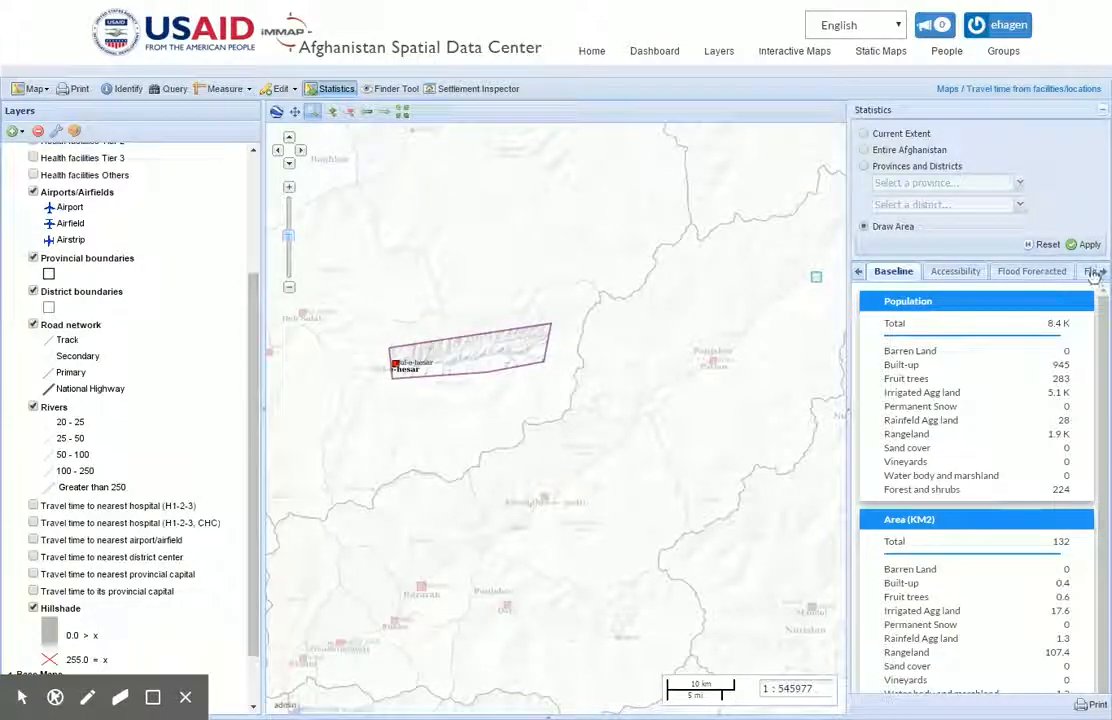
View the flood risk statistics for the drawn area, and reset the filter with Provinces and Districts selected.
click(1088, 271)
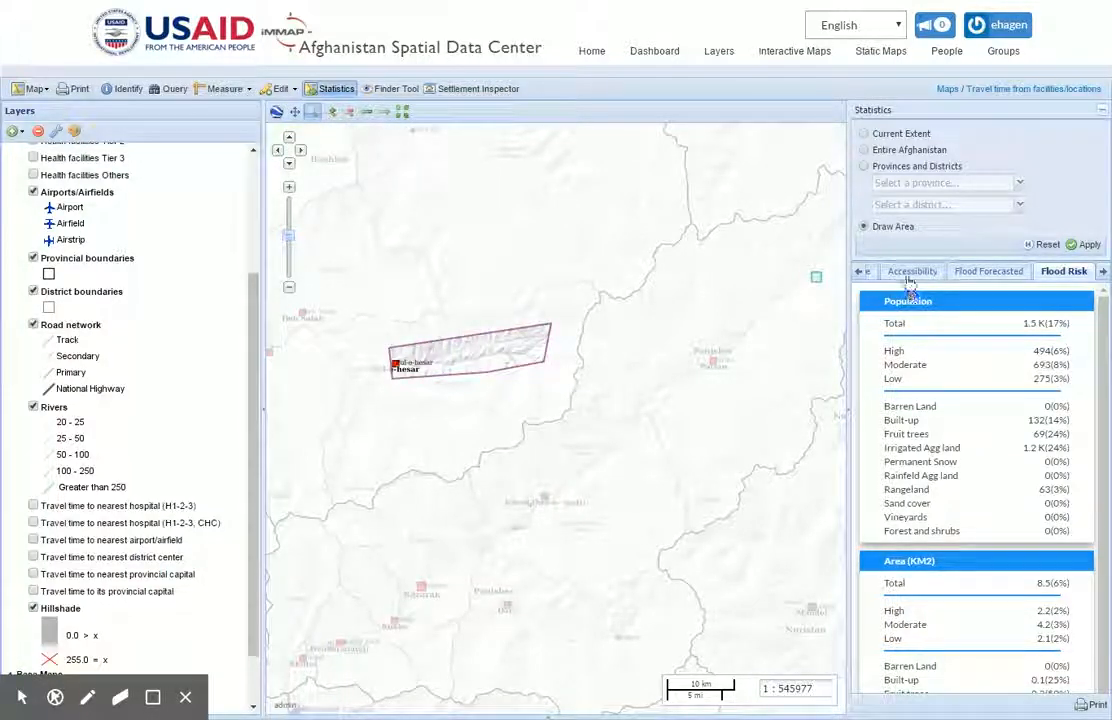
click(1030, 243)
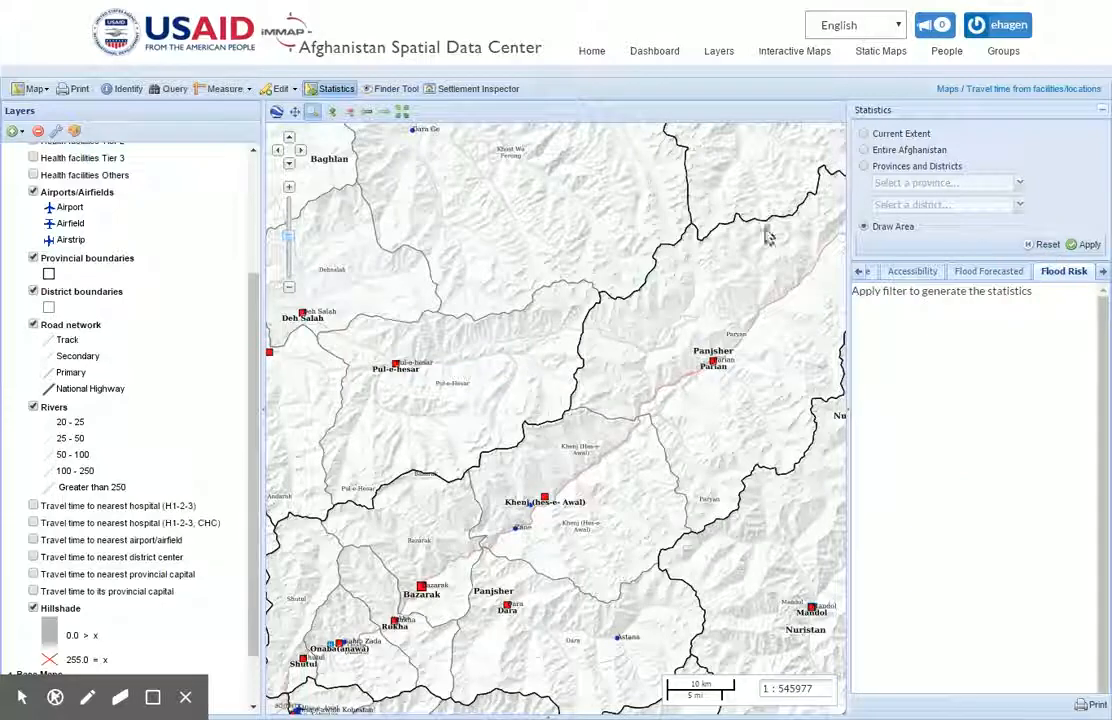
click(866, 170)
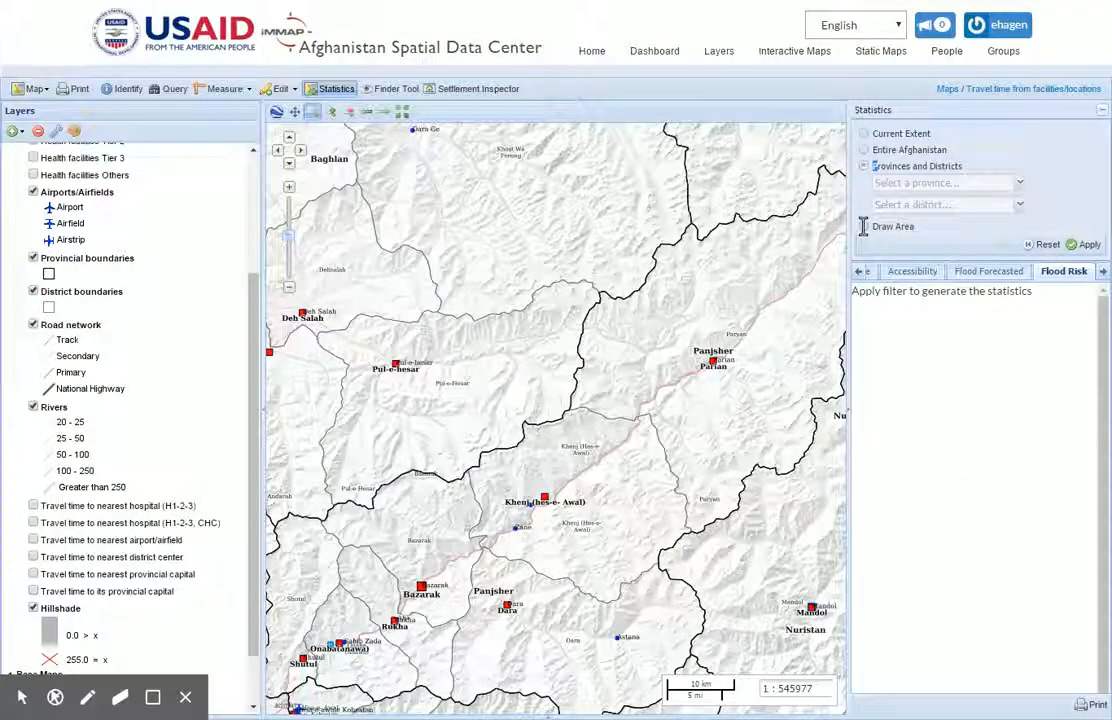
Draw a statistics area from Pul-e-hesar along the valley to the south, with a side branch extending southeast, and apply the filter.
click(863, 226)
click(393, 357)
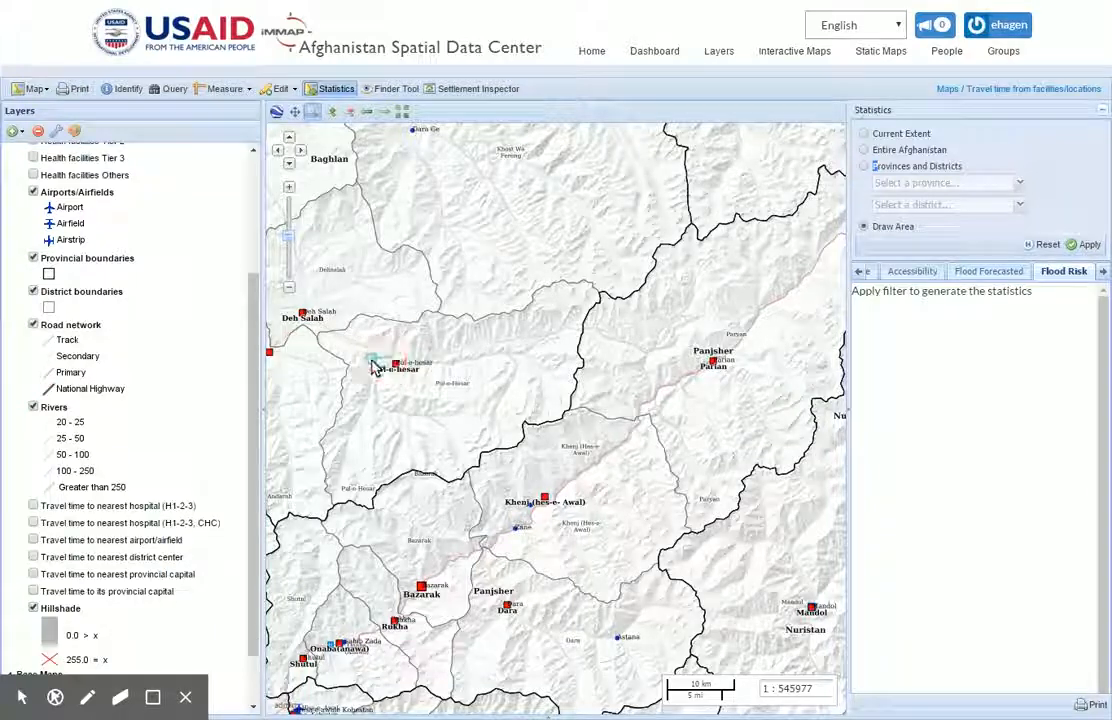
click(364, 359)
click(362, 386)
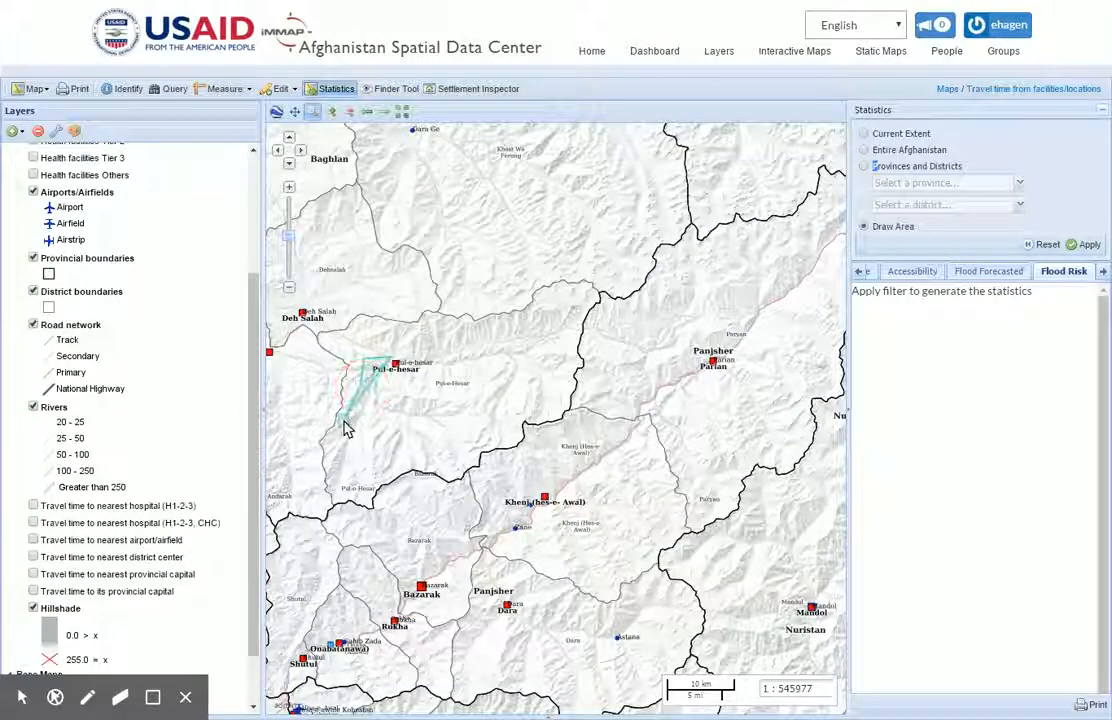
click(335, 461)
click(341, 481)
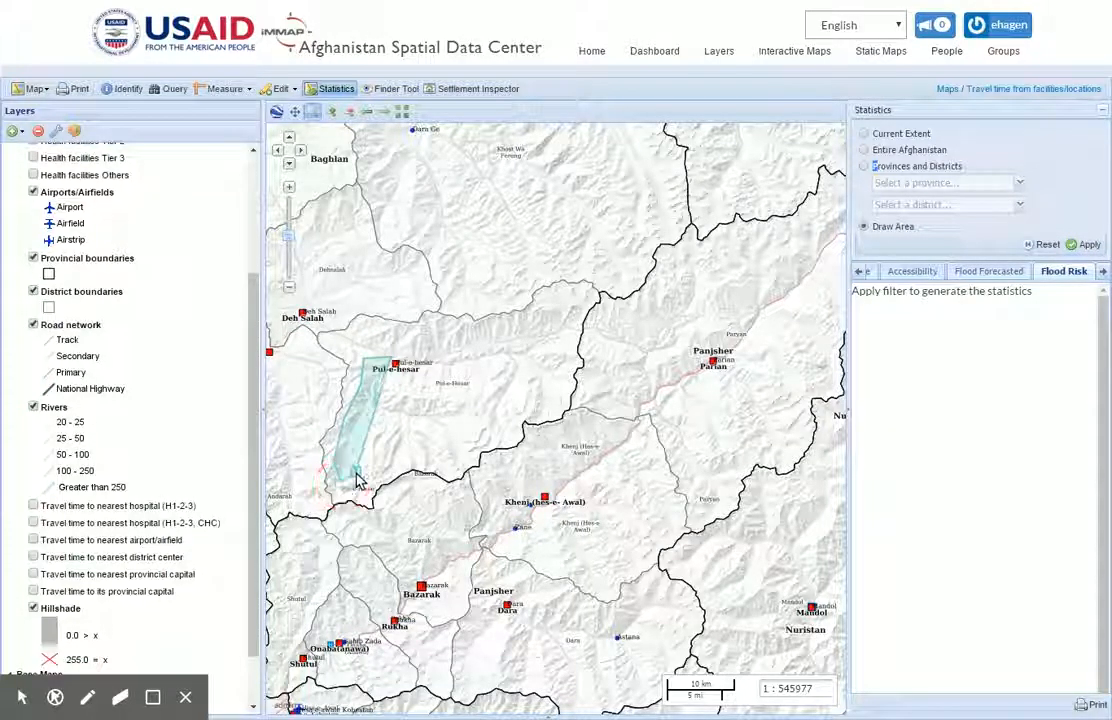
click(355, 472)
click(373, 411)
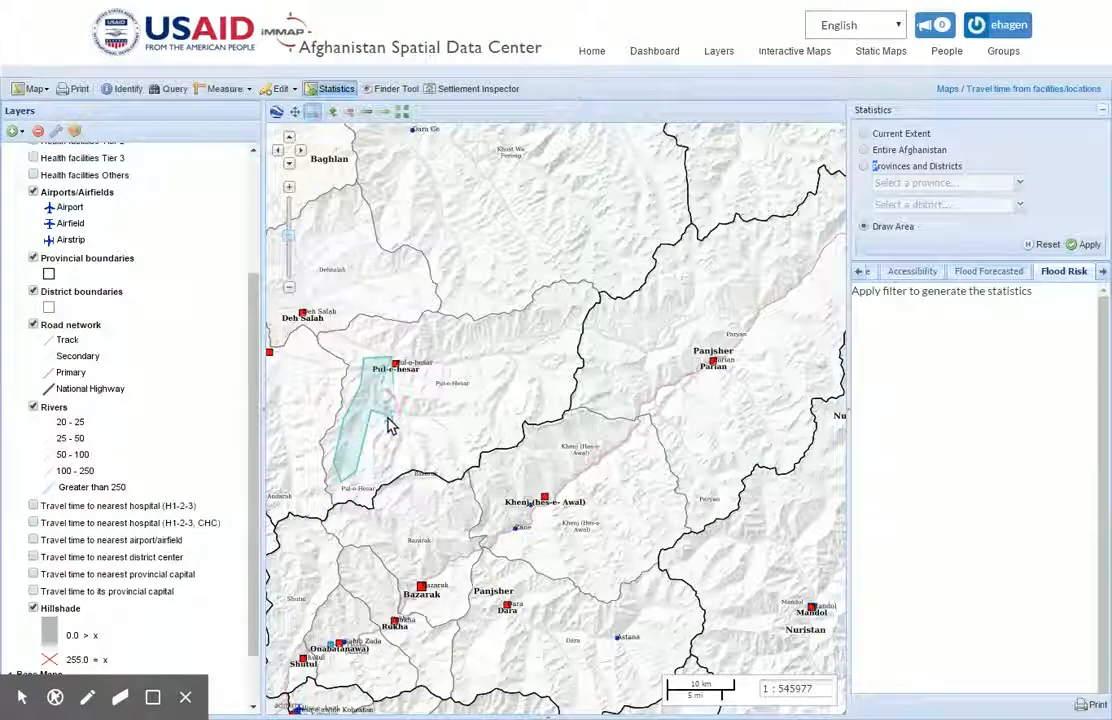
click(434, 421)
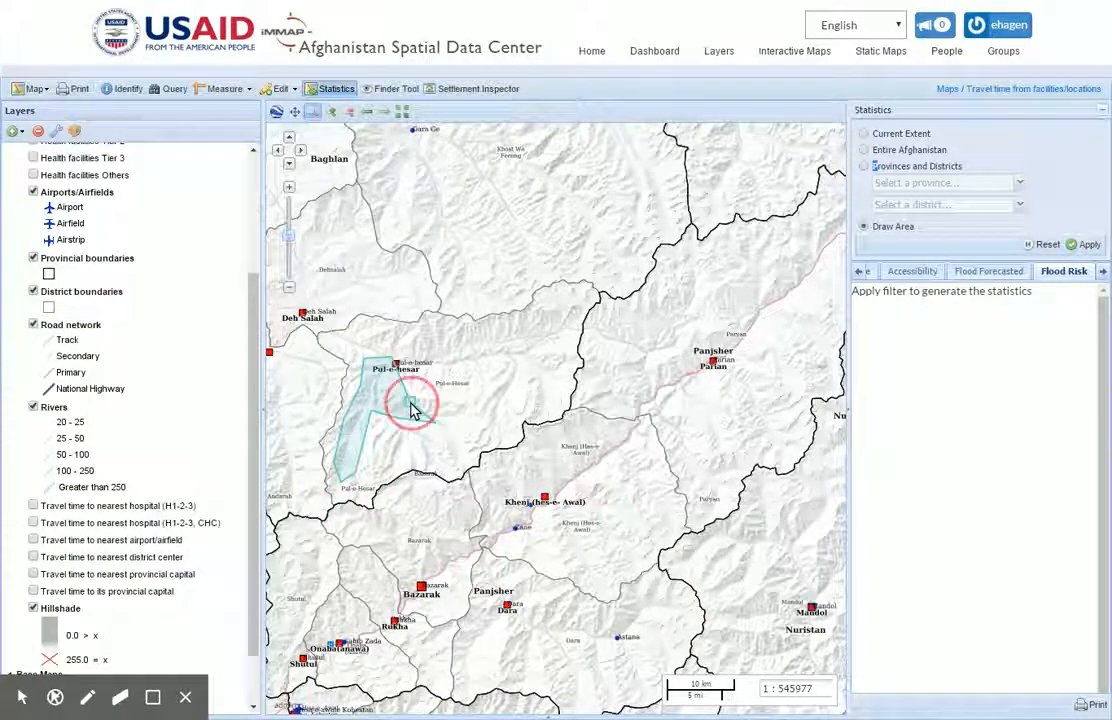
click(387, 394)
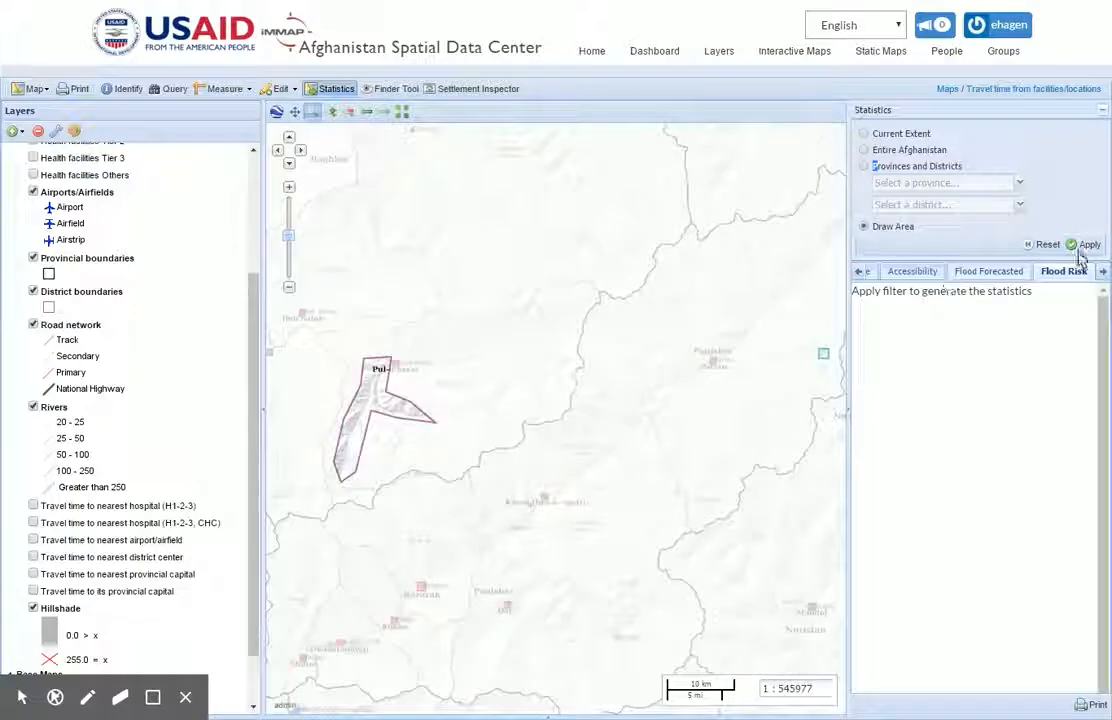
click(1088, 244)
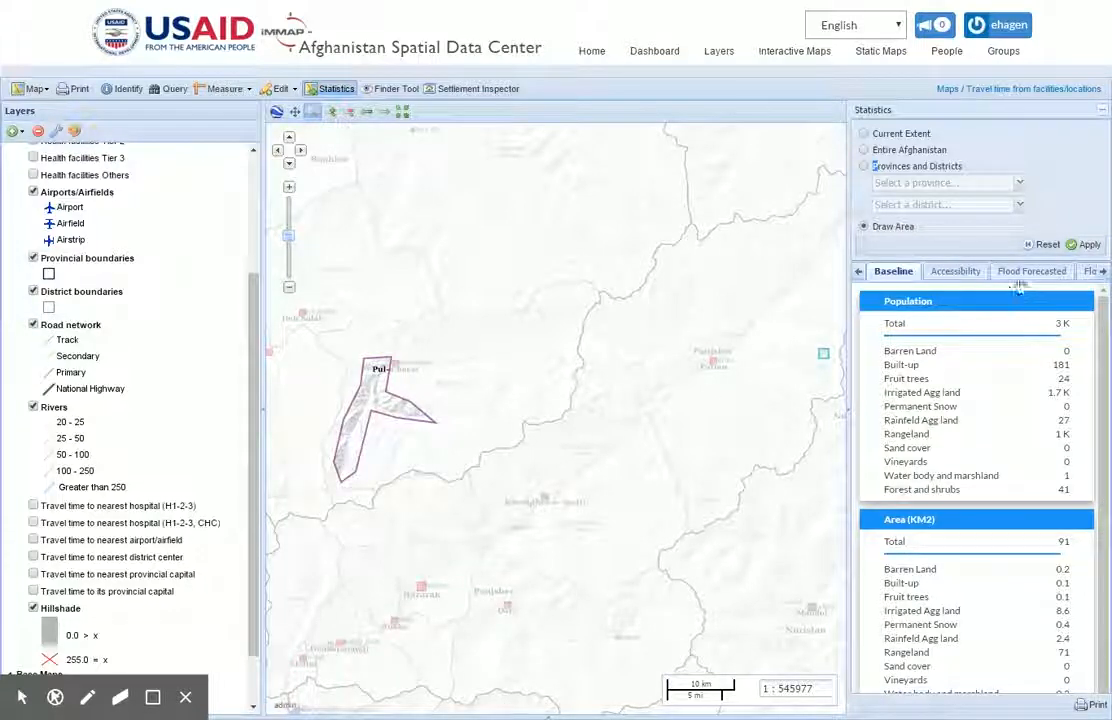
View the flood risk statistics for the branched valley area, and reset the statistics filter.
click(1086, 272)
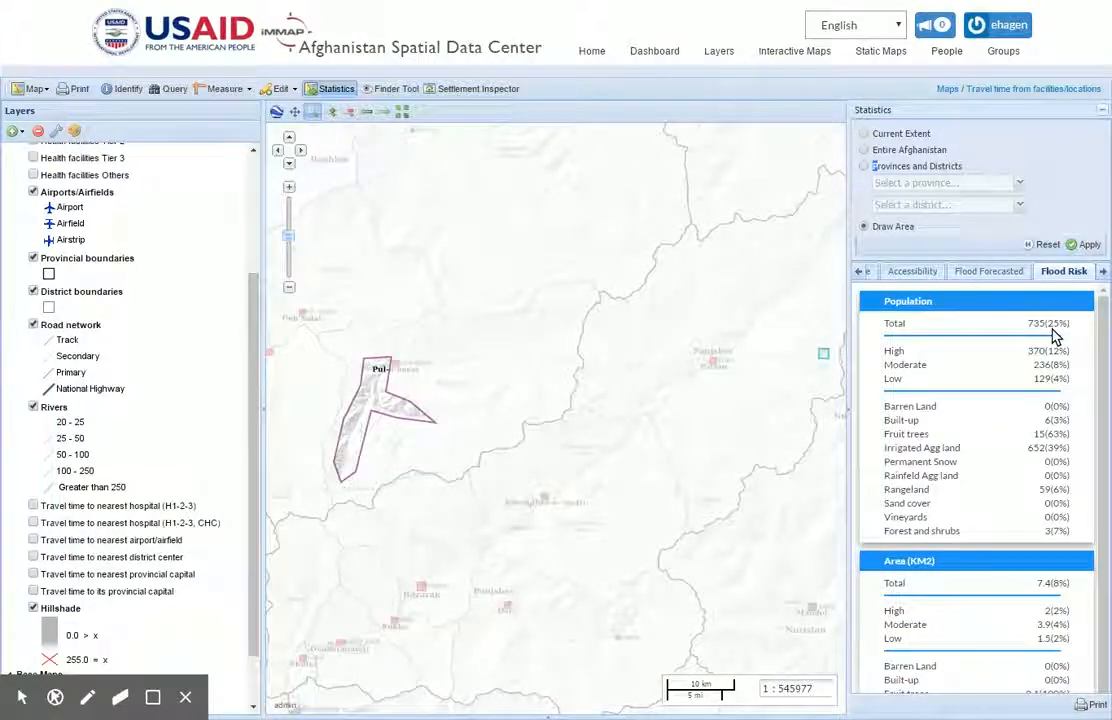
click(1046, 244)
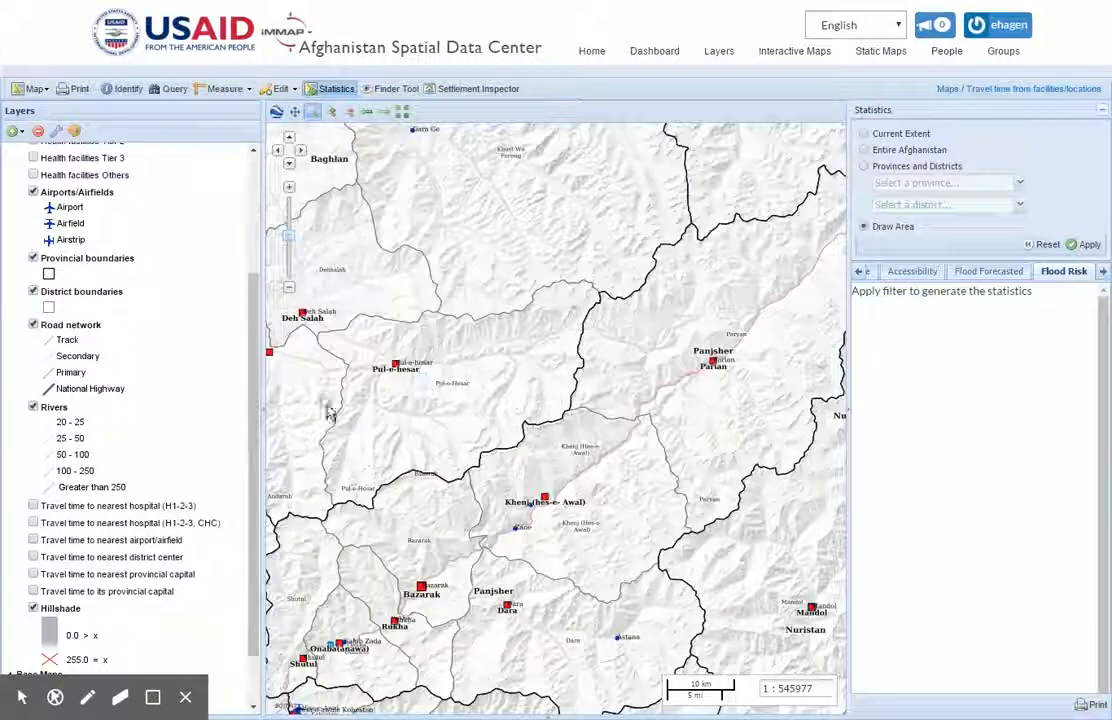
Switch the base map to Google Satellite and hide the Hillshade layer.
drag(254, 350, 251, 450)
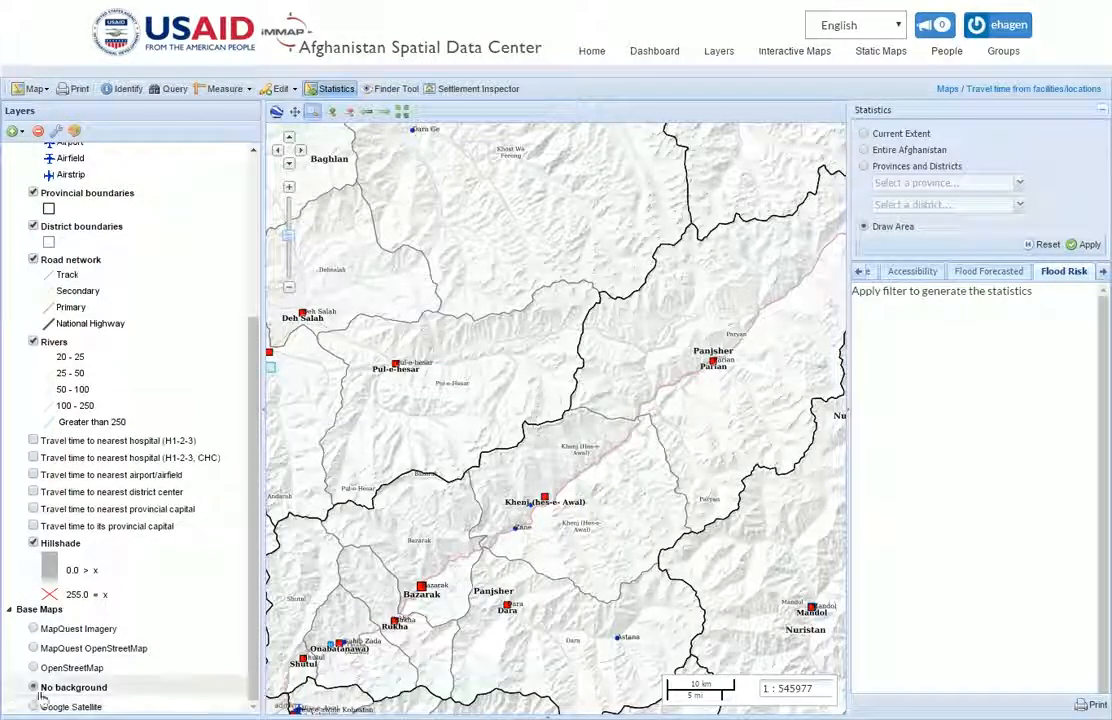
click(33, 707)
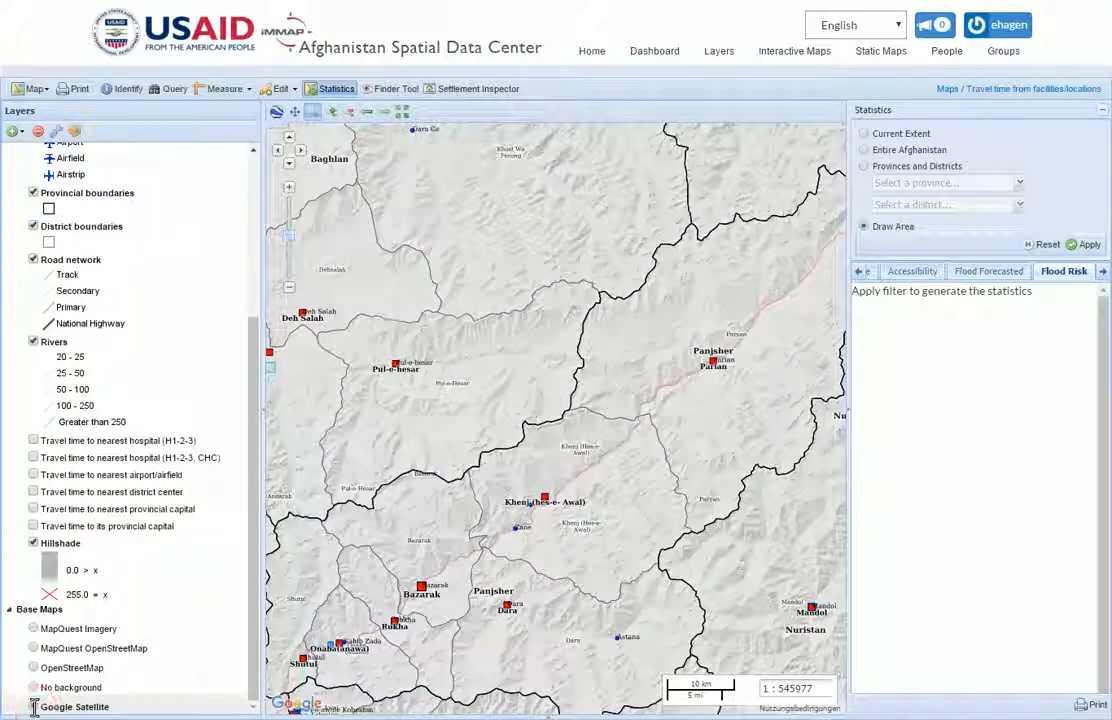
click(33, 543)
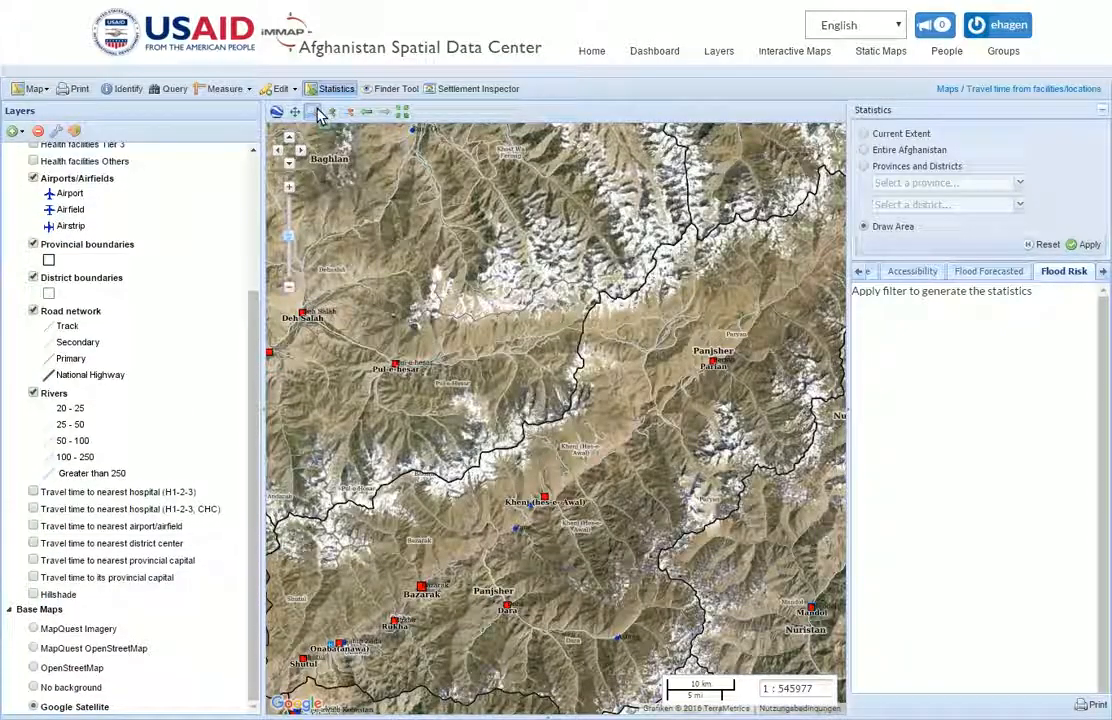
Zoom the satellite map in on the valley floor east of Pul-e-hesar, to map scale 1:17061.
drag(372, 352, 442, 387)
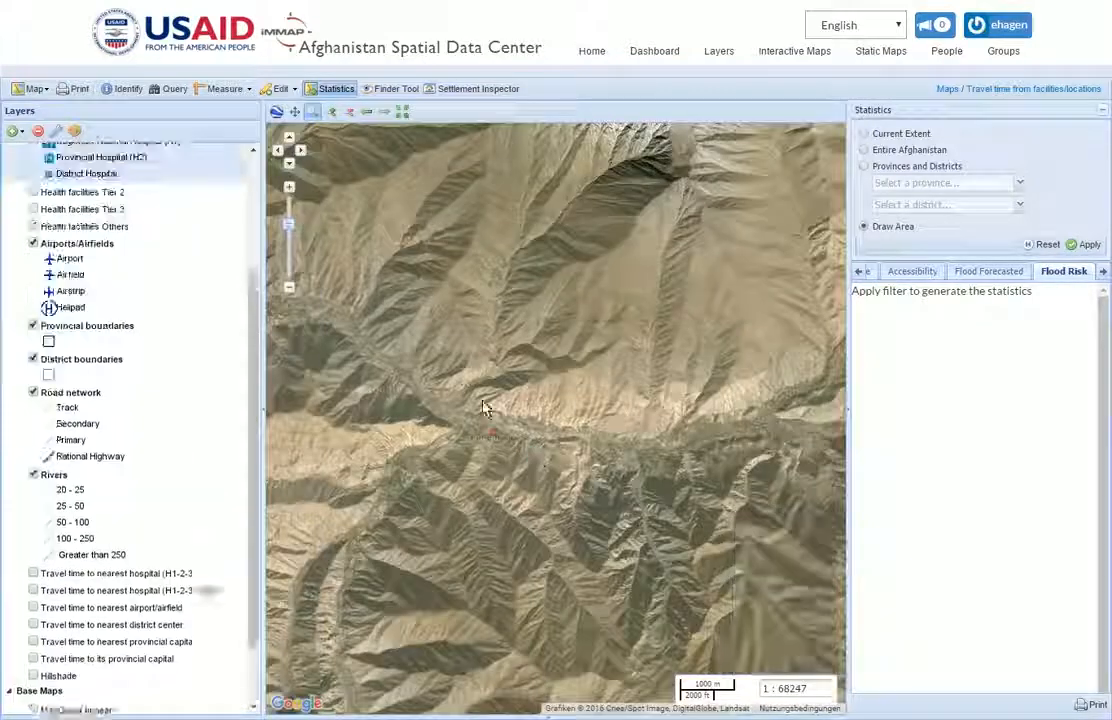
drag(438, 351, 687, 509)
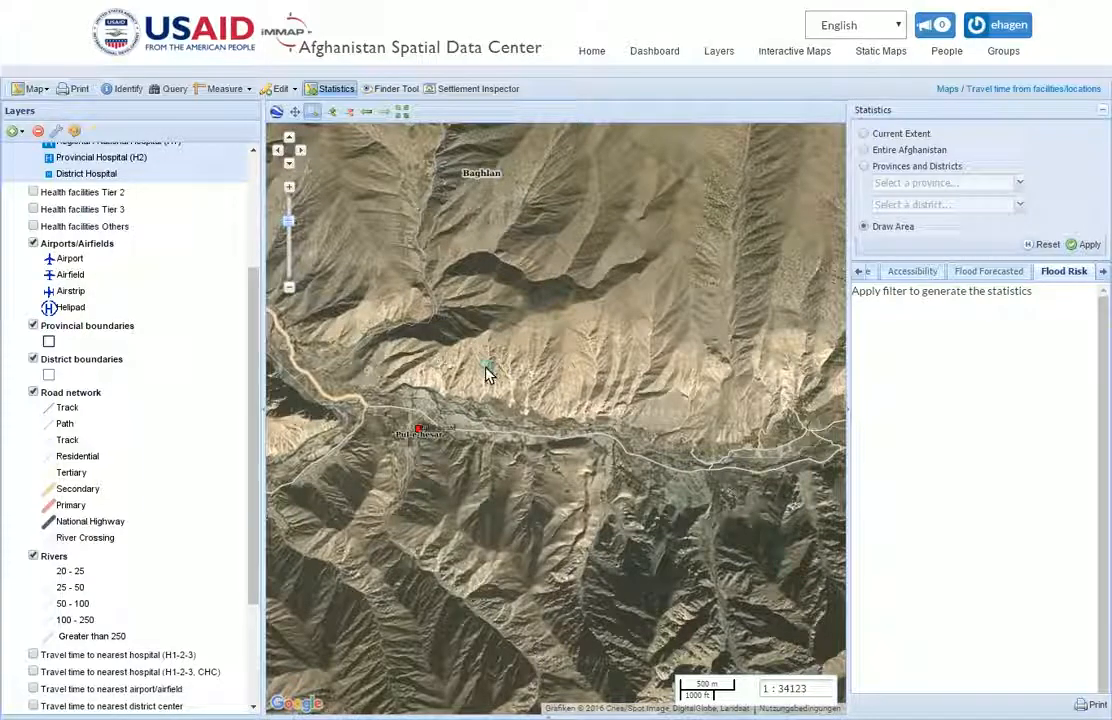
drag(427, 372, 645, 497)
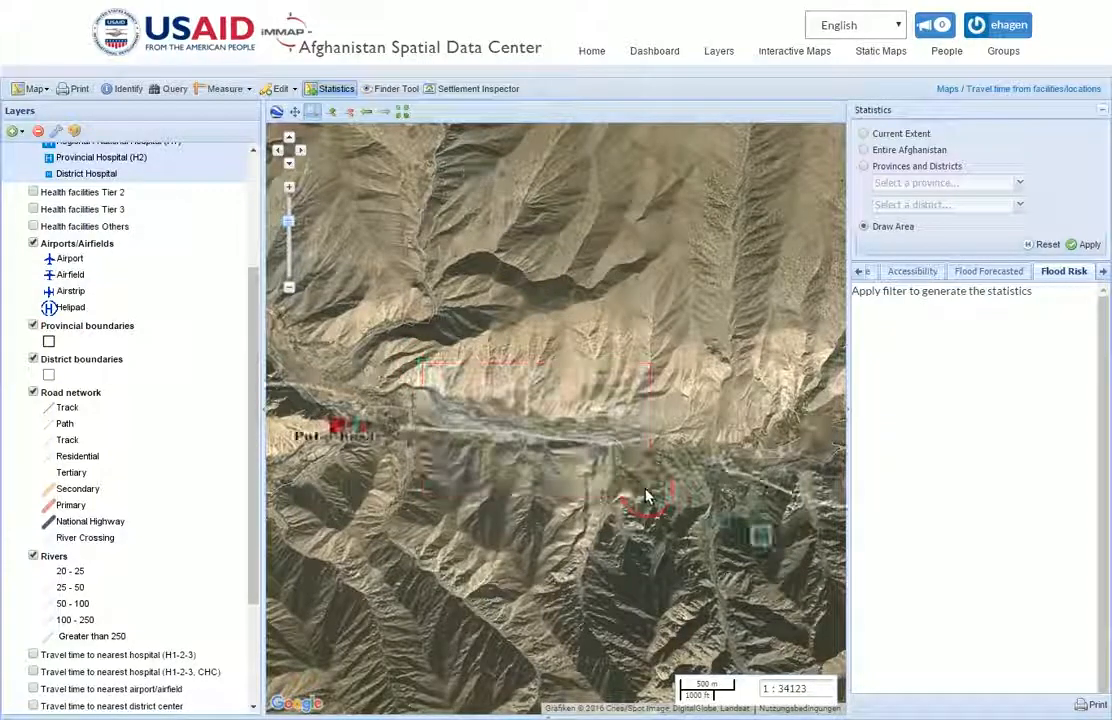
drag(434, 316, 848, 551)
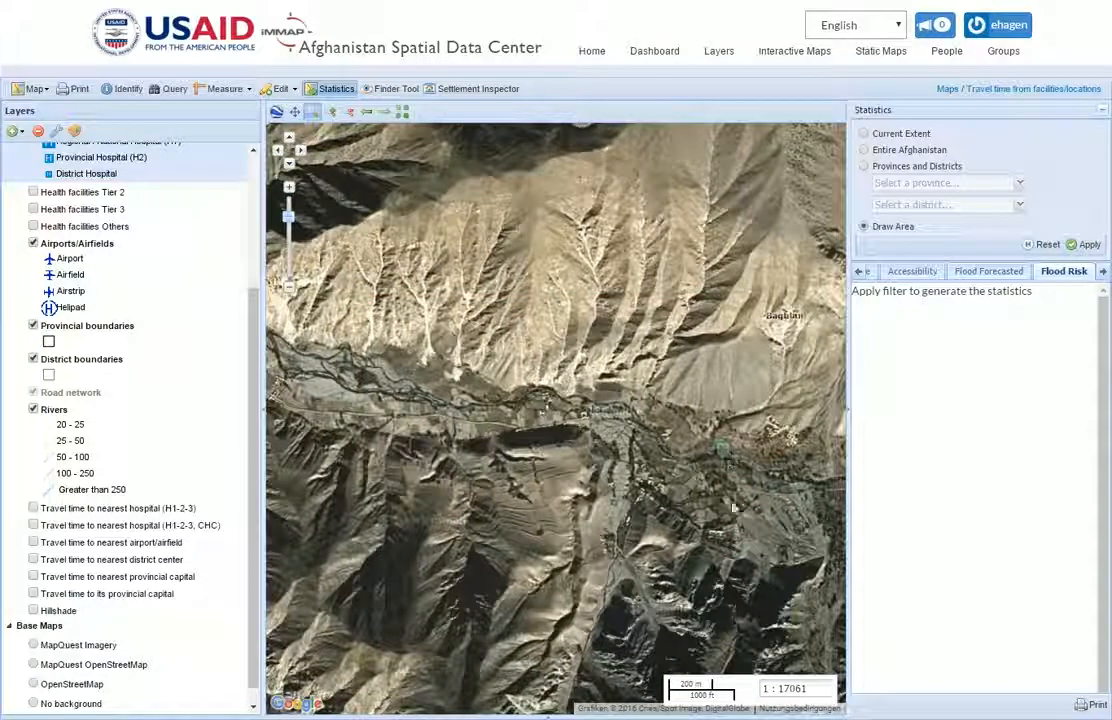